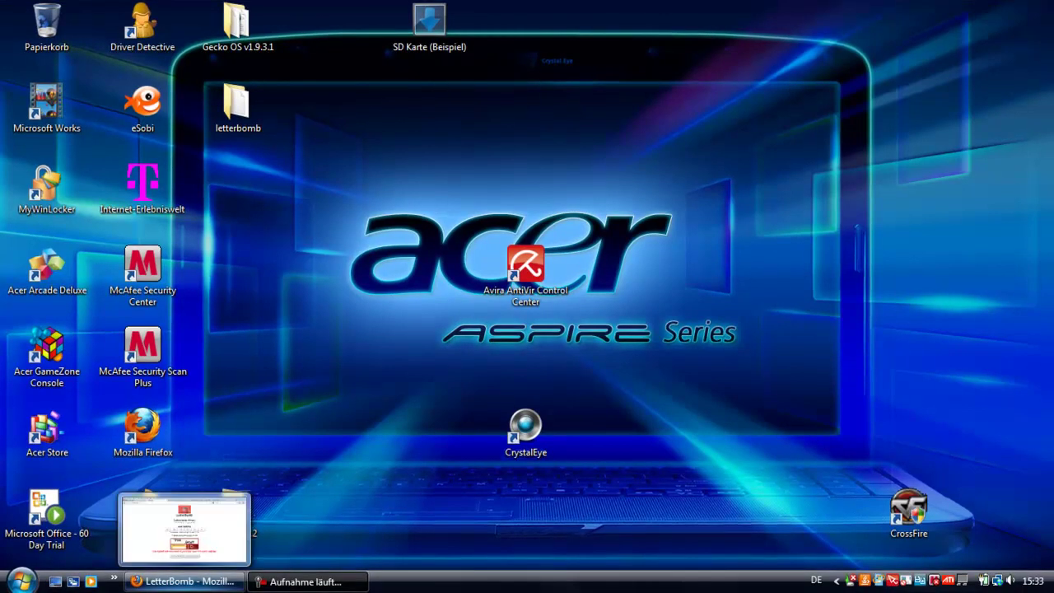
Step: Review the LetterBomb page's system menu version and MAC address form, then inspect the letterbomb folder's details on the desktop
{"action": "left_click", "coordinate": [183, 582]}
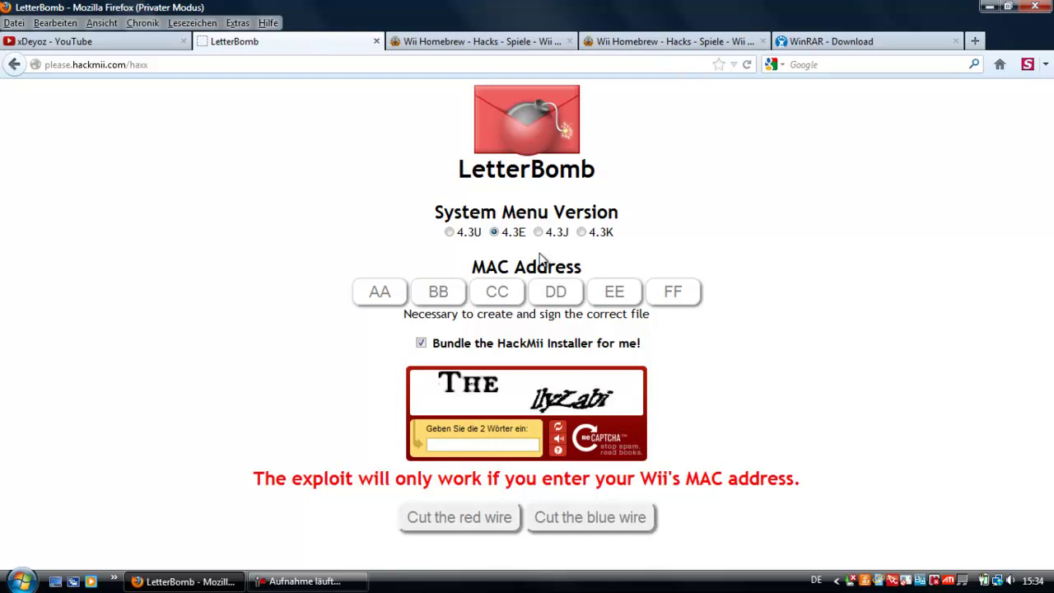
{"action": "left_click", "coordinate": [468, 445]}
{"action": "left_click", "coordinate": [990, 6]}
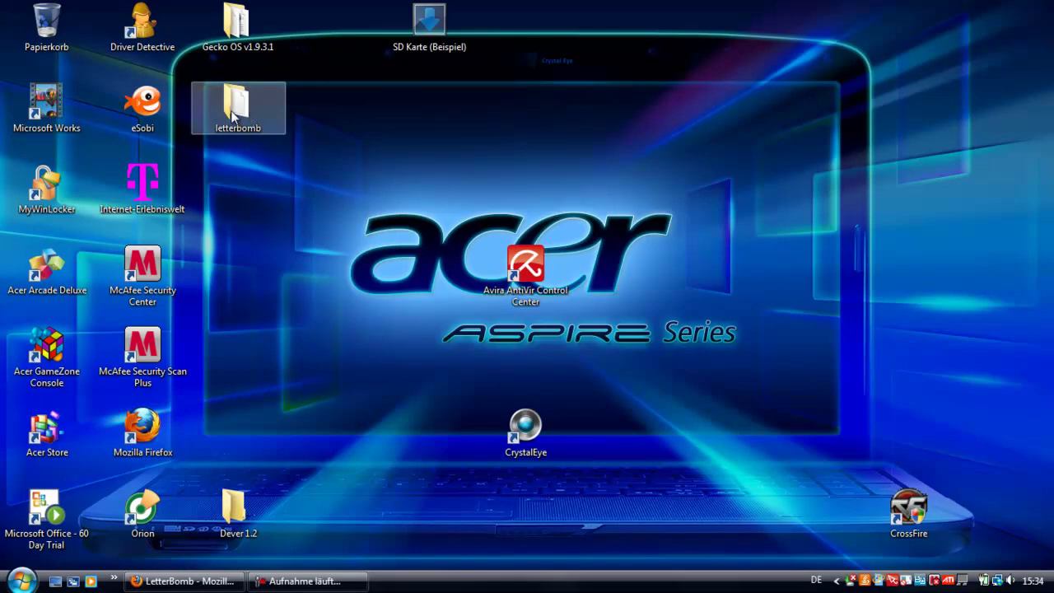
{"action": "mouse_move", "coordinate": [249, 116]}
{"action": "left_mouse_down"}
{"action": "mouse_move", "coordinate": [239, 145]}
{"action": "mouse_move", "coordinate": [238, 111]}
{"action": "left_mouse_up"}
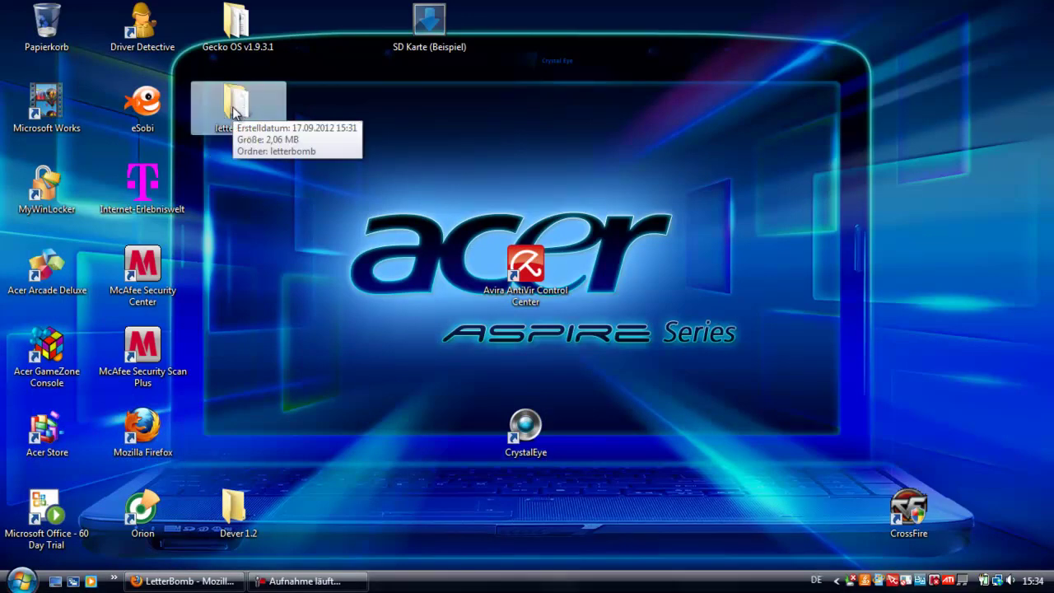
{"action": "left_click", "coordinate": [263, 232]}
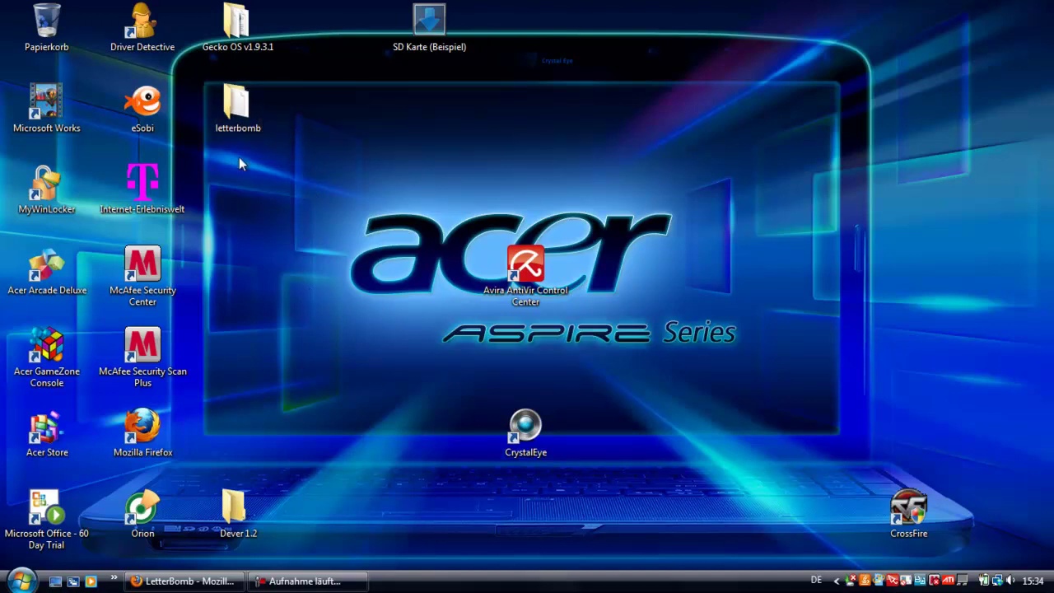
{"action": "mouse_move", "coordinate": [237, 108]}
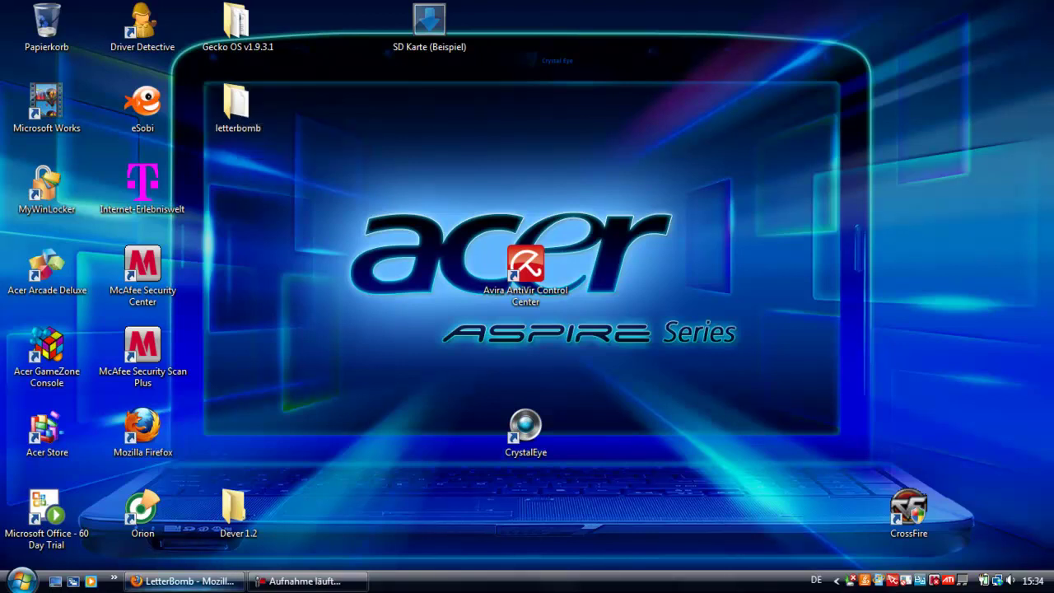
Step: Return to Firefox and view the WinRAR download page on Softonic
{"action": "left_click", "coordinate": [216, 580]}
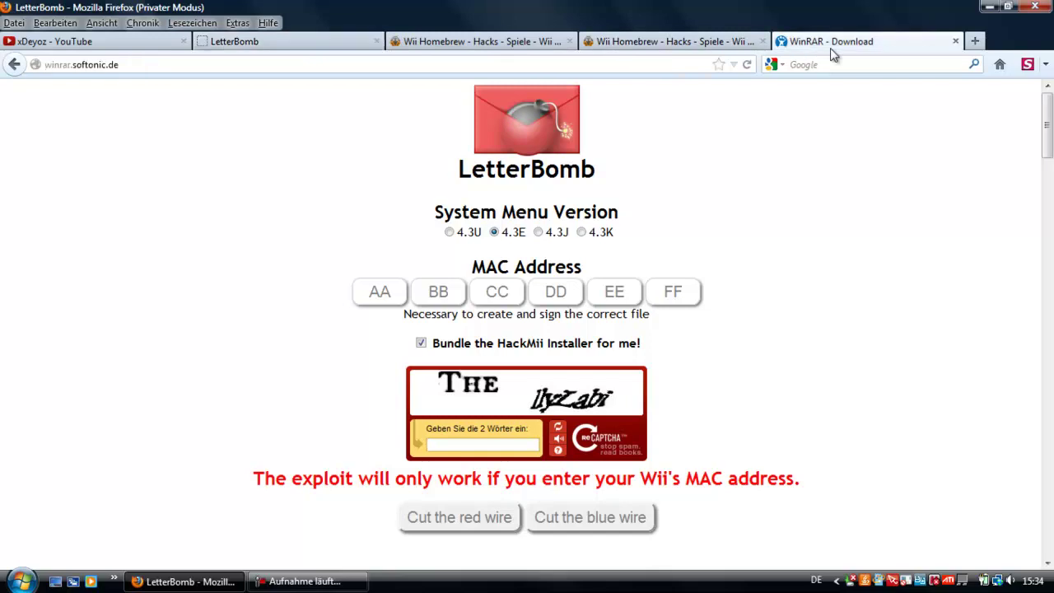
{"action": "left_click", "coordinate": [832, 46]}
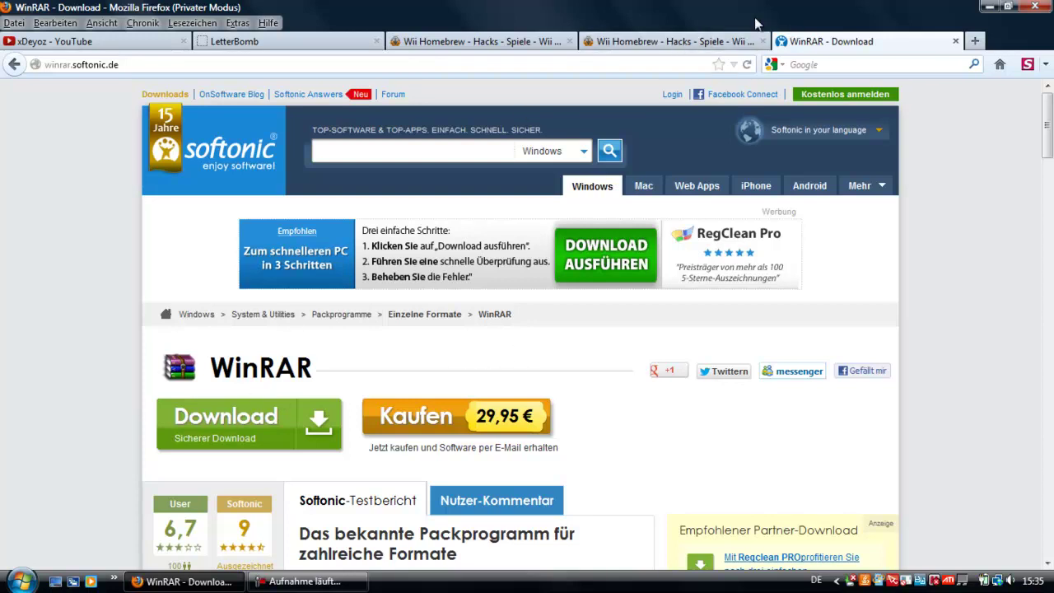
Step: Download Code Manager v.1.2 from Wii-Homebrew.com and save the codemgr1.2.zip file
{"action": "left_click", "coordinate": [707, 42]}
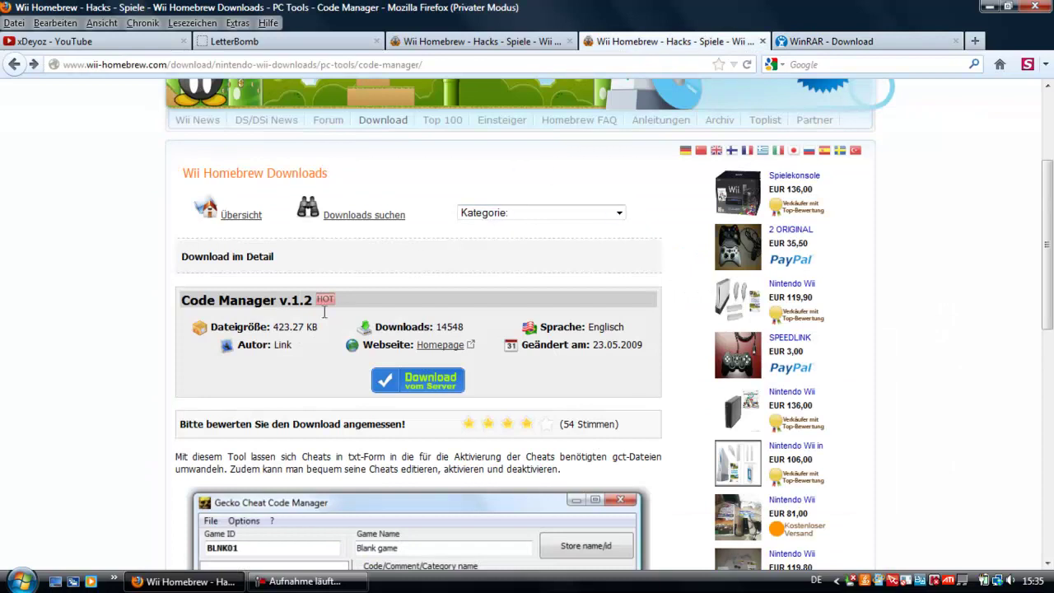
{"action": "scroll", "coordinate": [237, 324], "scroll_direction": "down", "scroll_amount": 4}
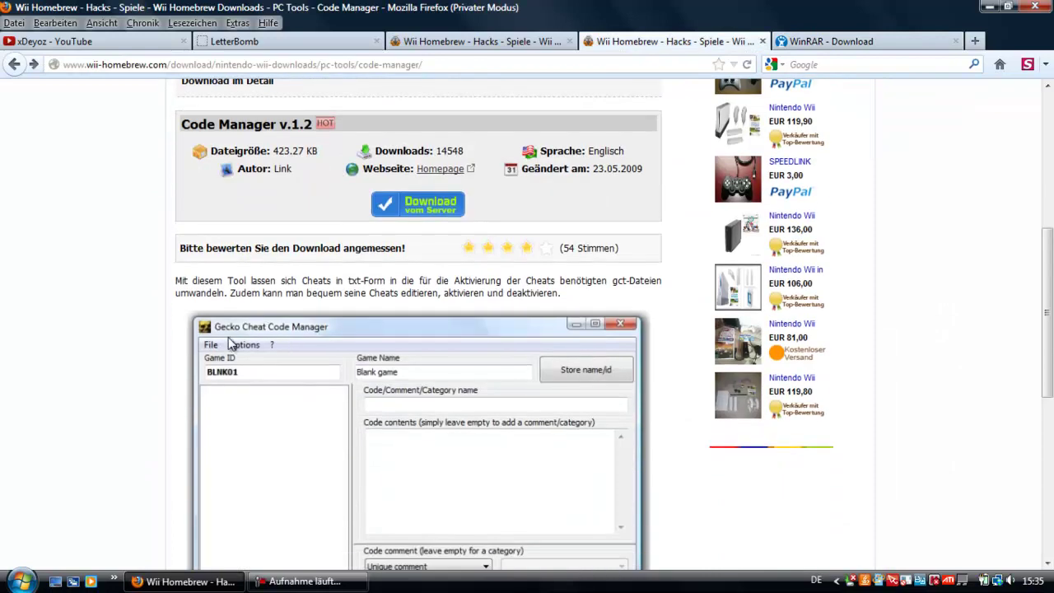
{"action": "scroll", "coordinate": [506, 427], "scroll_direction": "up", "scroll_amount": 4}
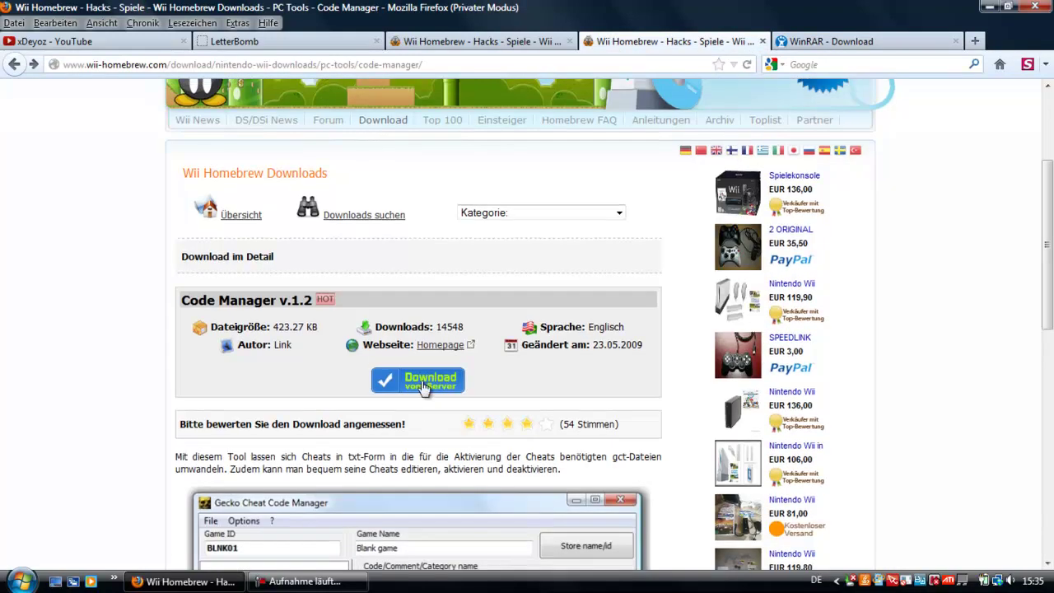
{"action": "left_click", "coordinate": [422, 385]}
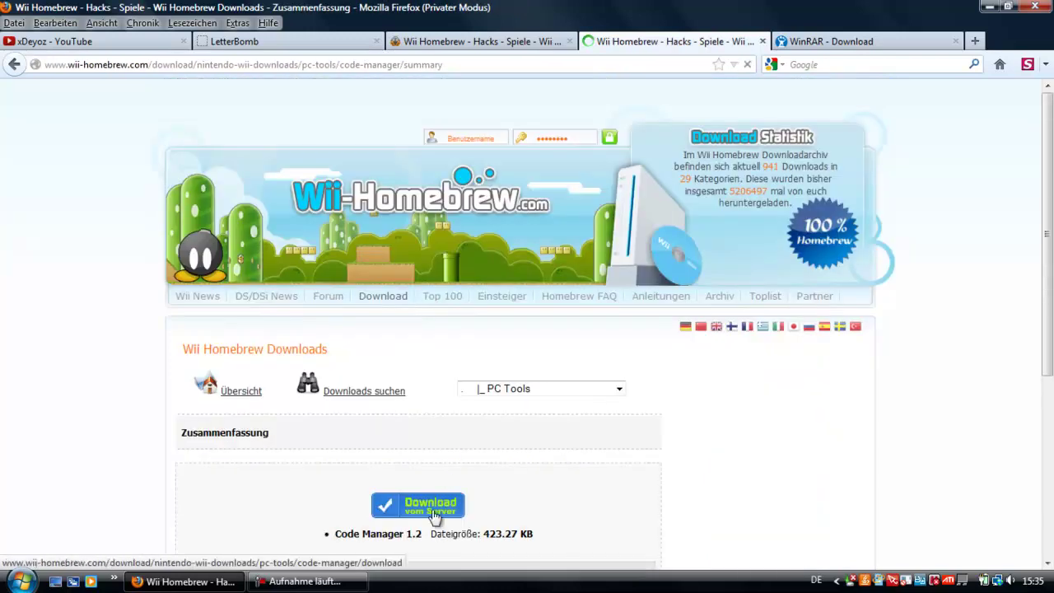
{"action": "left_click", "coordinate": [475, 499]}
{"action": "left_click_drag", "start_coordinate": [890, 452], "coordinate": [428, 40]}
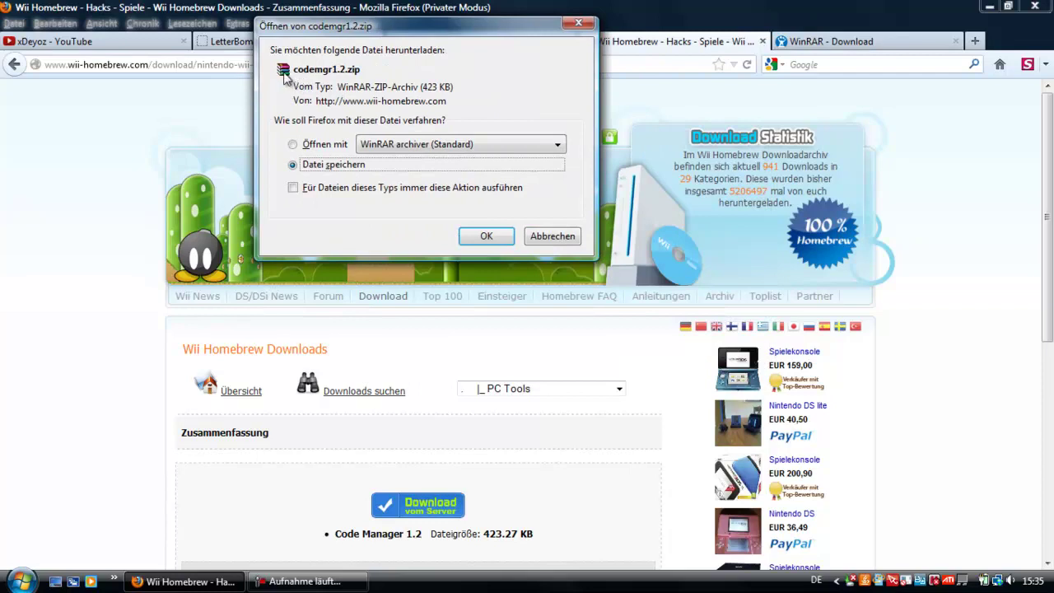
{"action": "left_click", "coordinate": [472, 238]}
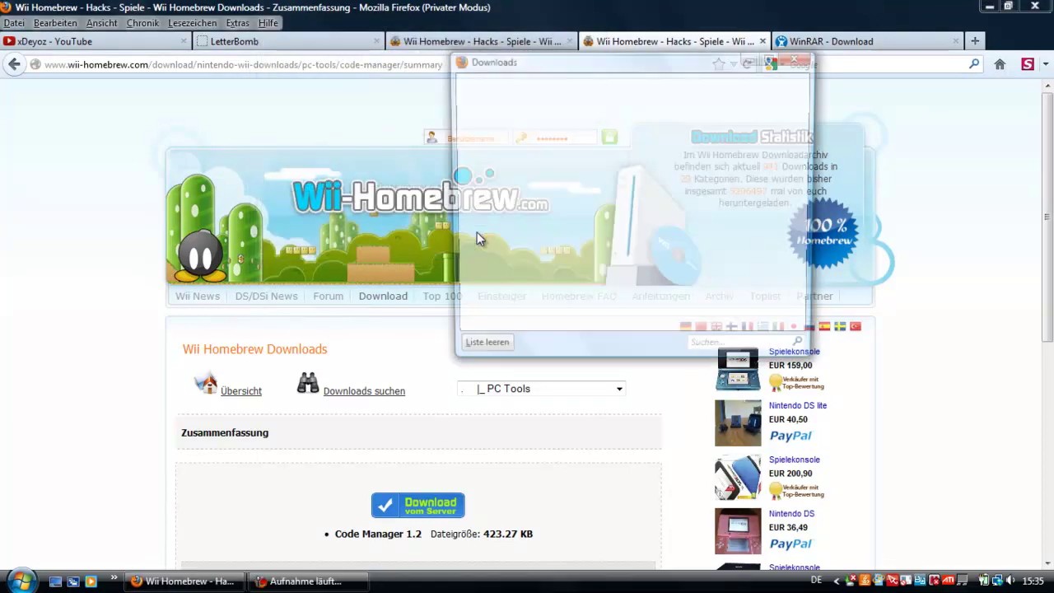
Step: Place the downloaded codemgr1.2 archive on the desktop and extract it there
{"action": "left_click", "coordinate": [988, 7]}
{"action": "left_click_drag", "start_coordinate": [489, 95], "coordinate": [333, 194]}
{"action": "left_click", "coordinate": [797, 57]}
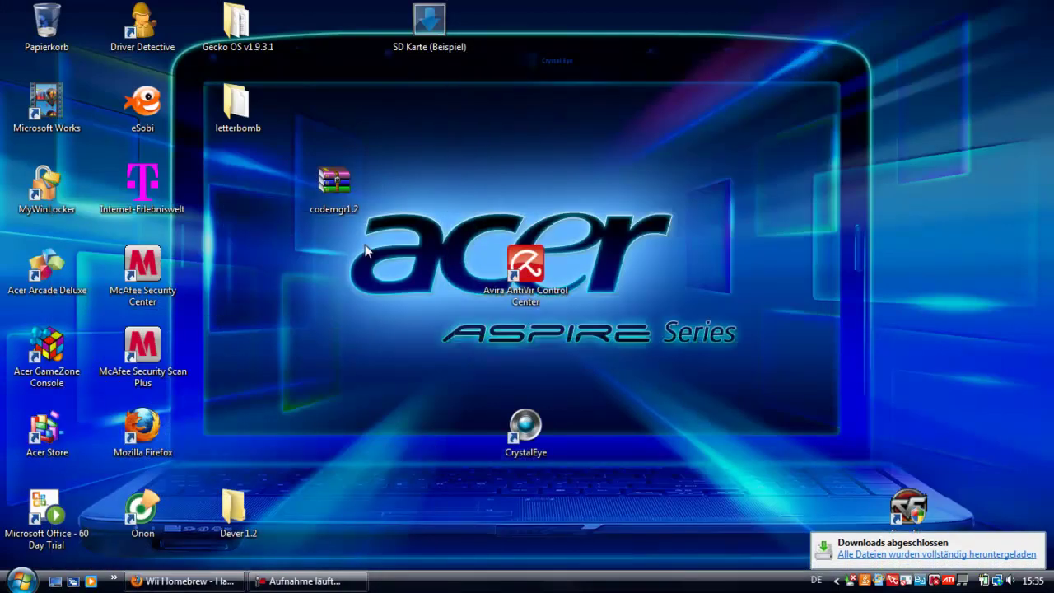
{"action": "right_click", "coordinate": [344, 185]}
{"action": "left_click", "coordinate": [459, 231]}
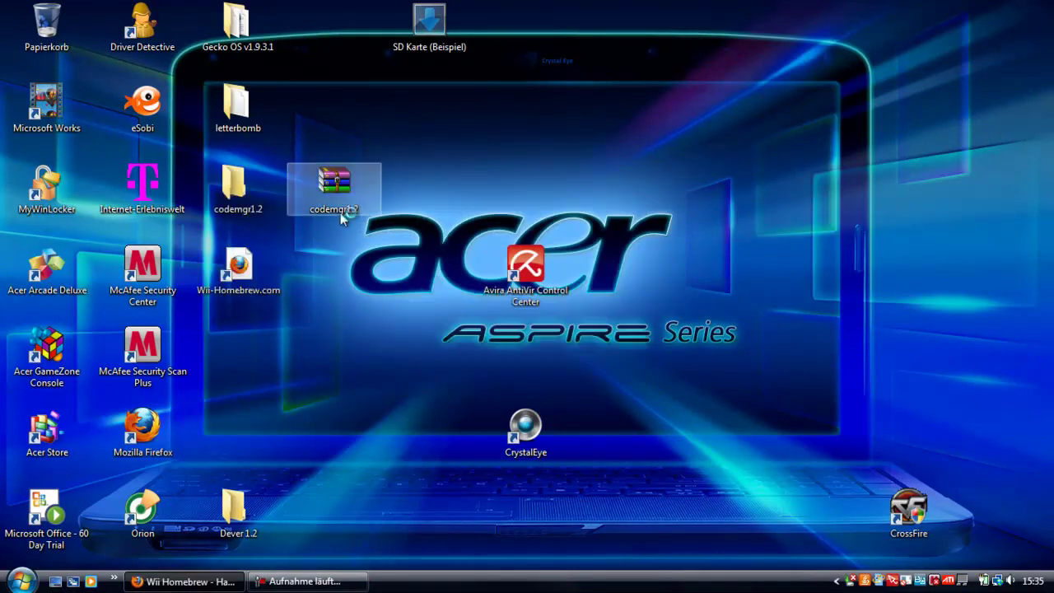
Step: Delete the Wii-Homebrew.com shortcut and the codemgr1.2 archive from the desktop and empty the recycle bin
{"action": "left_click_drag", "start_coordinate": [238, 265], "coordinate": [47, 26]}
{"action": "left_click_drag", "start_coordinate": [329, 191], "coordinate": [47, 25]}
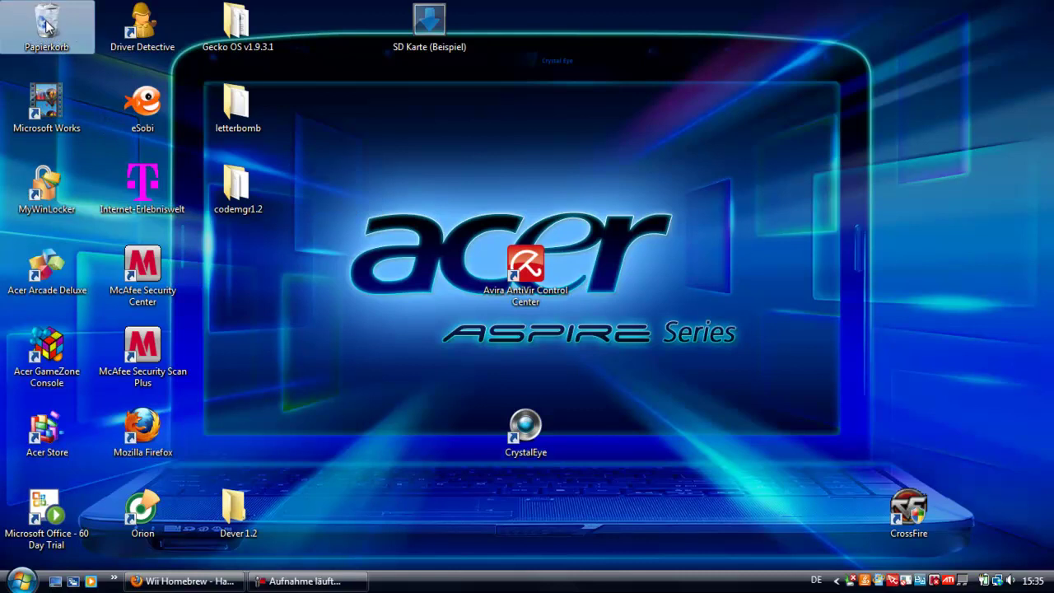
{"action": "right_click", "coordinate": [47, 20]}
{"action": "left_click", "coordinate": [104, 63]}
{"action": "left_click", "coordinate": [587, 303]}
Step: Place the letterbomb and codemgr1.2 folders side by side in the free upper right area of the desktop
{"action": "left_click_drag", "start_coordinate": [238, 188], "coordinate": [717, 105]}
{"action": "left_click_drag", "start_coordinate": [231, 122], "coordinate": [615, 122]}
{"action": "left_click", "coordinate": [466, 154]}
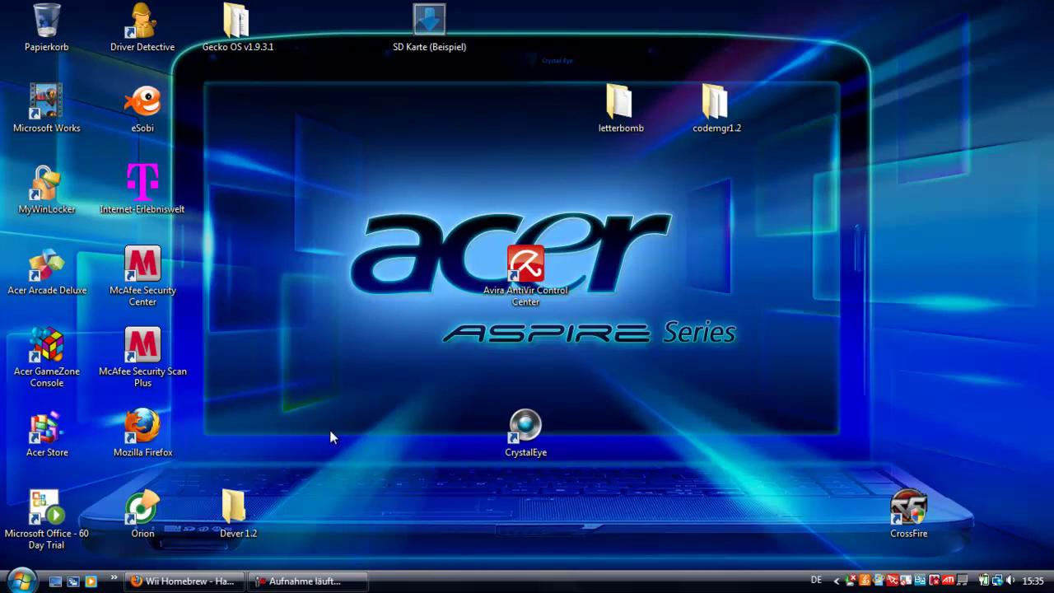
Step: Review the Gecko OS v.1.9.3.1 download page on Wii-Homebrew.com, then return to the desktop
{"action": "left_click", "coordinate": [196, 583]}
{"action": "left_click", "coordinate": [482, 42]}
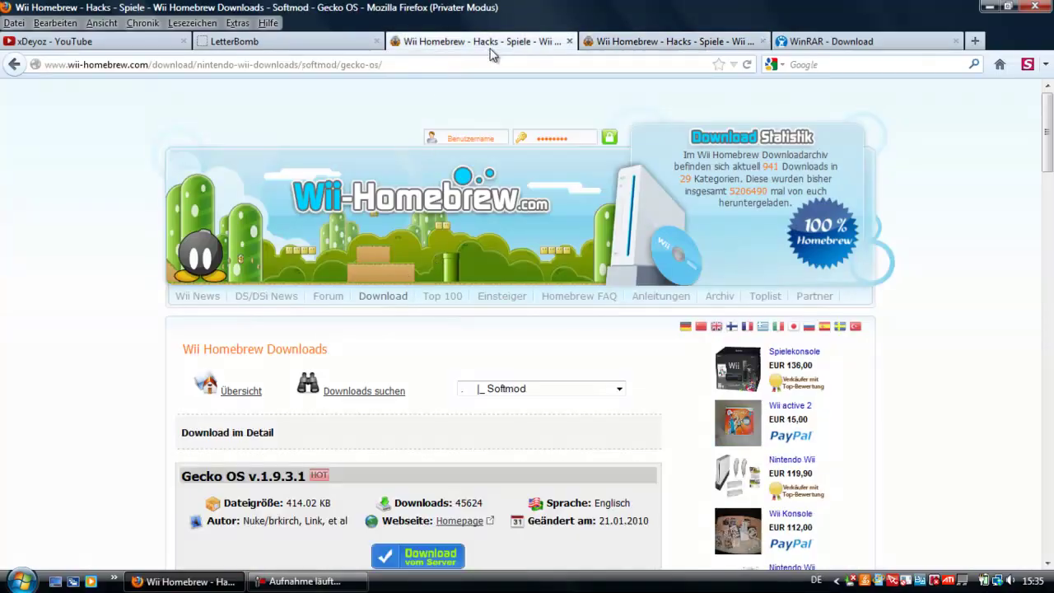
{"action": "scroll", "coordinate": [305, 427], "scroll_direction": "down", "scroll_amount": 3}
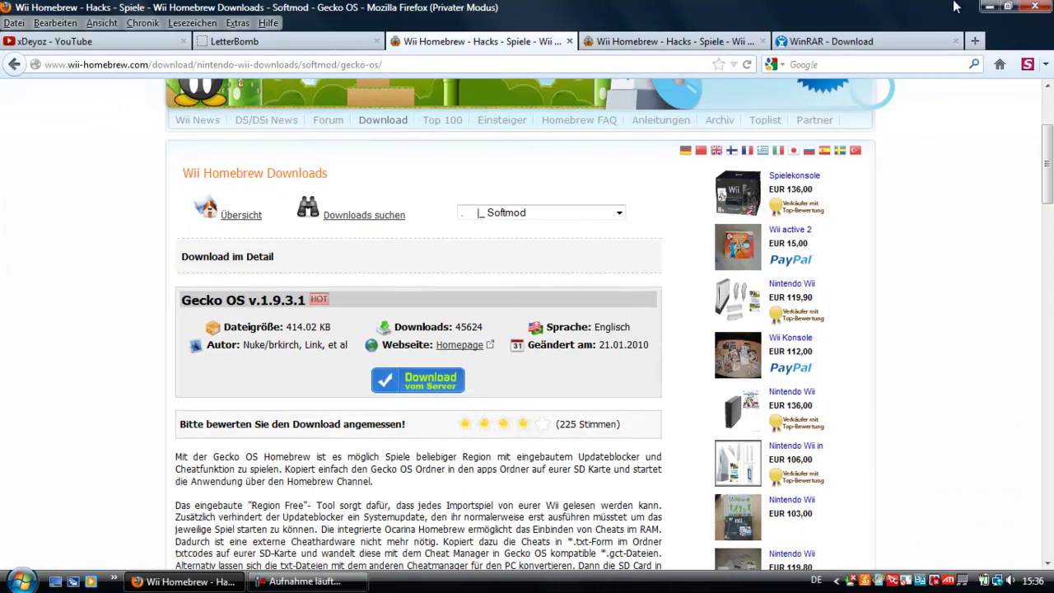
{"action": "left_click", "coordinate": [690, 43]}
{"action": "left_click", "coordinate": [528, 48]}
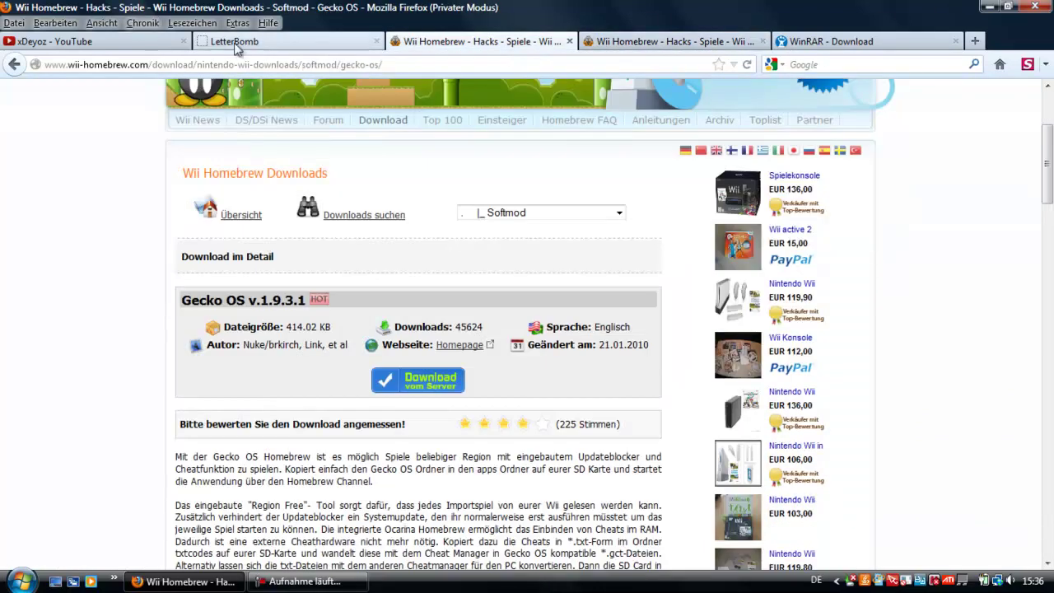
{"action": "left_click", "coordinate": [988, 7]}
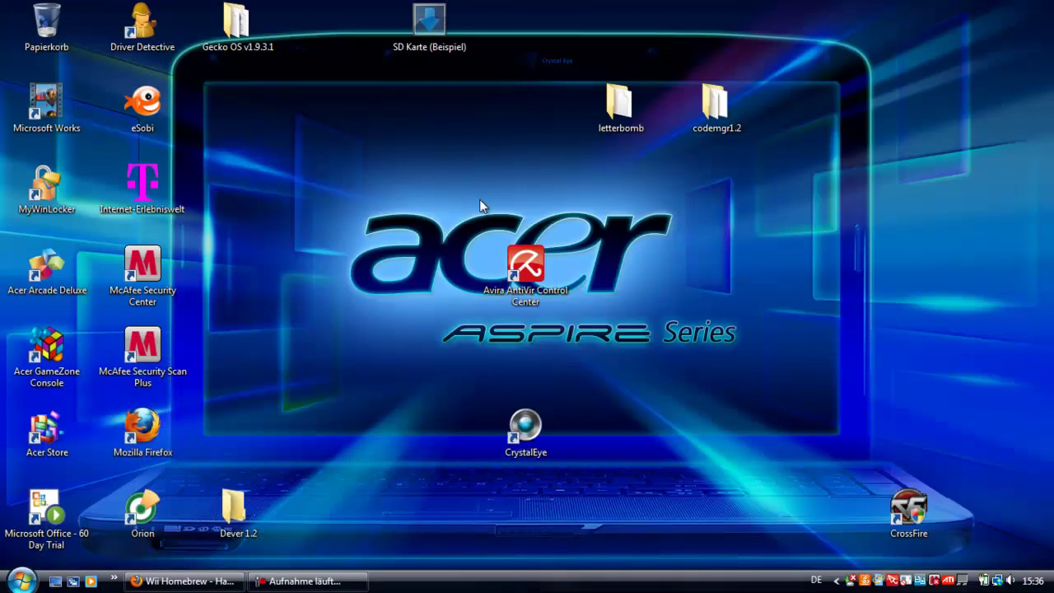
Step: Line up the Gecko OS v1.9.3.1 folder beside codemgr1.2 and move the SD Karte (Beispiel) icon next to Driver Detective
{"action": "left_click_drag", "start_coordinate": [257, 29], "coordinate": [828, 112]}
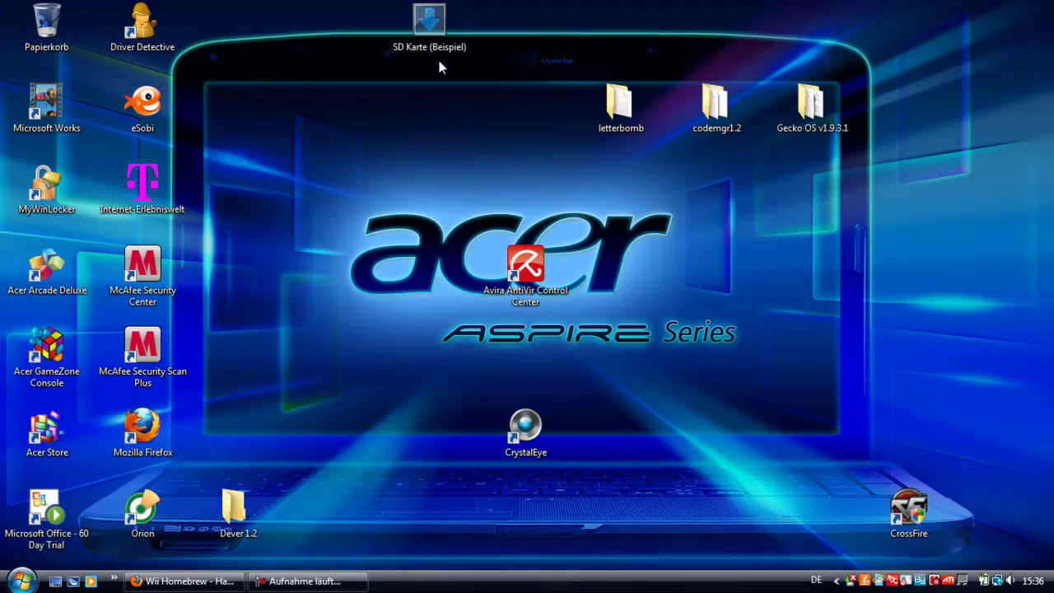
{"action": "left_click_drag", "start_coordinate": [436, 45], "coordinate": [262, 37]}
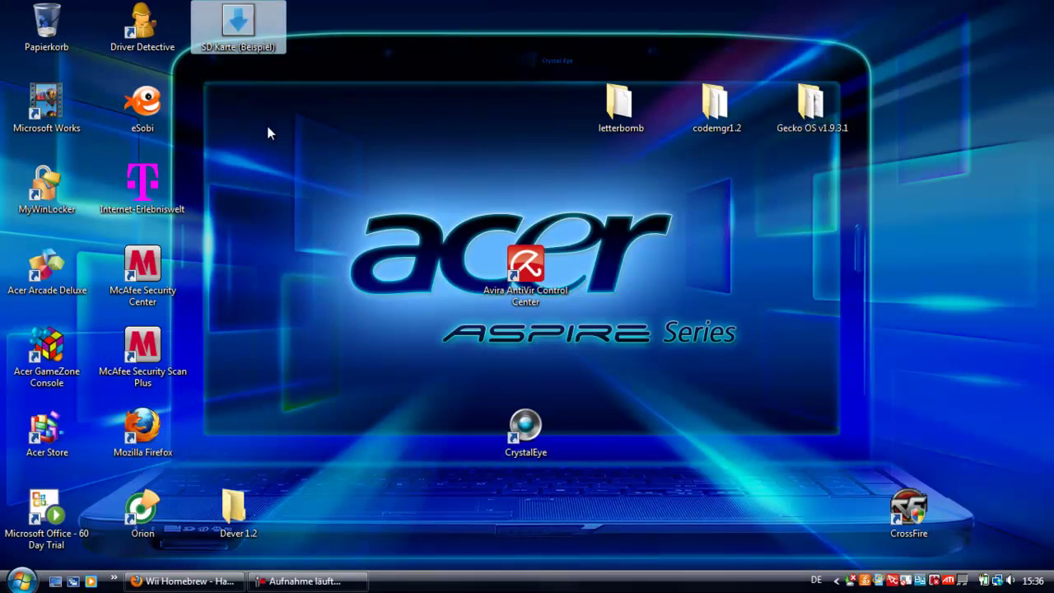
Step: Open the SD Karte (Beispiel) and letterbomb folders and arrange their windows side by side
{"action": "double_click", "coordinate": [245, 47]}
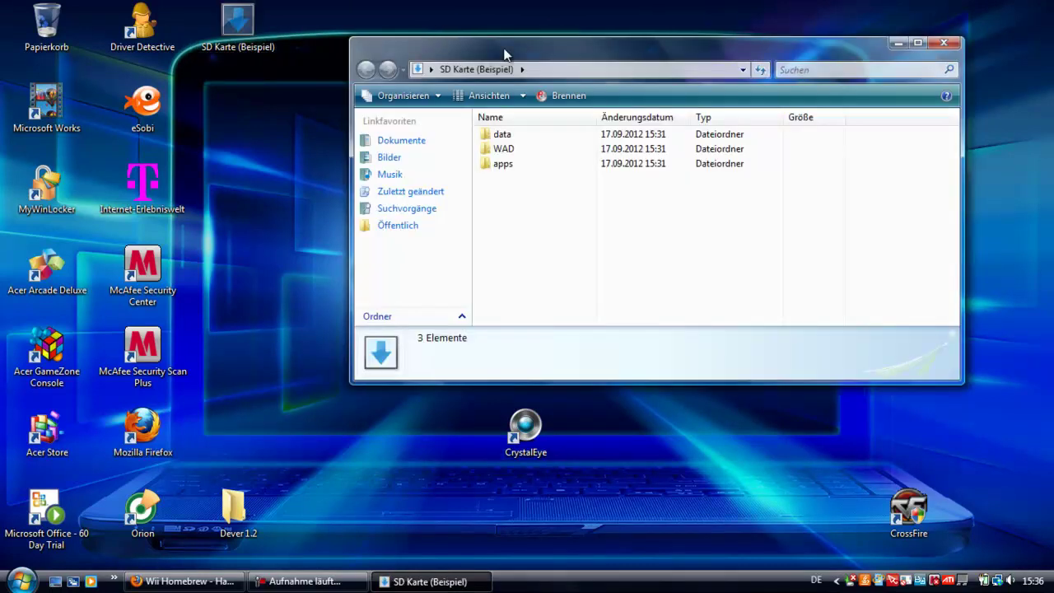
{"action": "left_click_drag", "start_coordinate": [503, 47], "coordinate": [434, 19]}
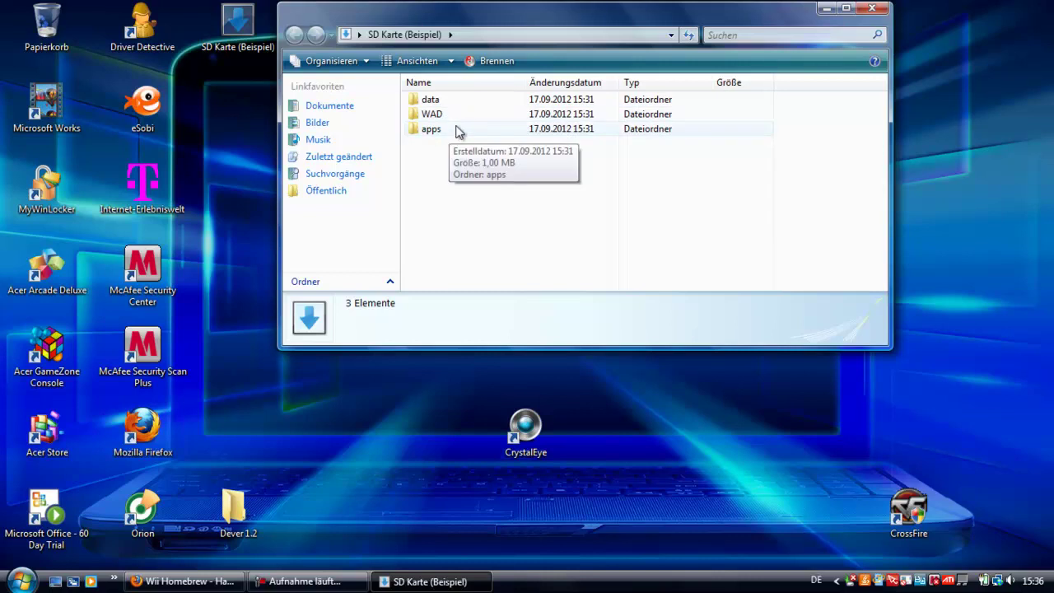
{"action": "left_click_drag", "start_coordinate": [490, 19], "coordinate": [603, 175]}
{"action": "double_click", "coordinate": [619, 123]}
{"action": "left_click_drag", "start_coordinate": [568, 125], "coordinate": [835, 22]}
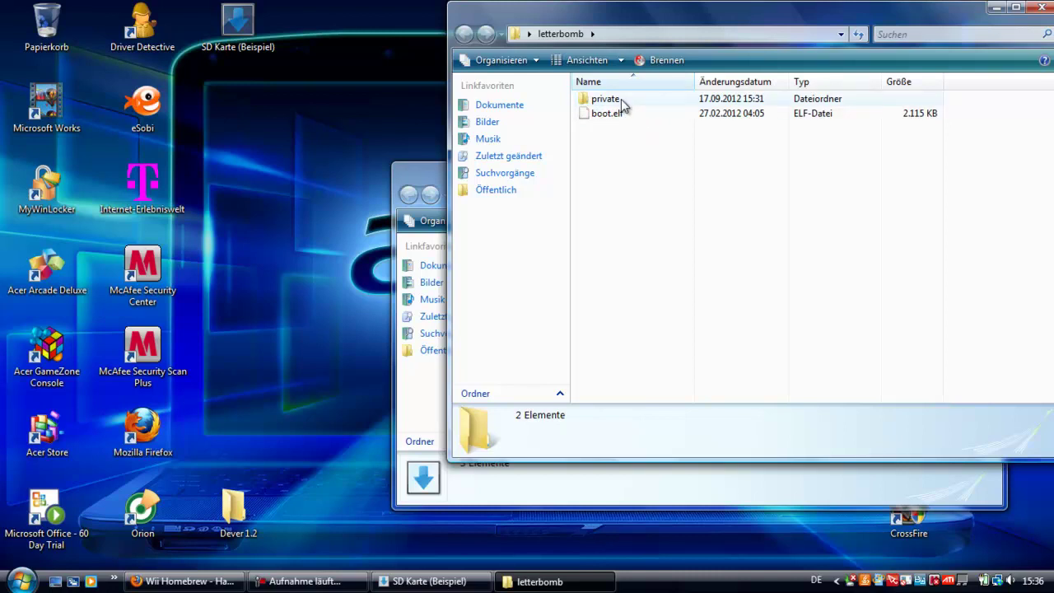
{"action": "left_click_drag", "start_coordinate": [666, 39], "coordinate": [975, 68]}
{"action": "left_click_drag", "start_coordinate": [554, 170], "coordinate": [223, 39]}
{"action": "left_click_drag", "start_coordinate": [878, 51], "coordinate": [783, 15]}
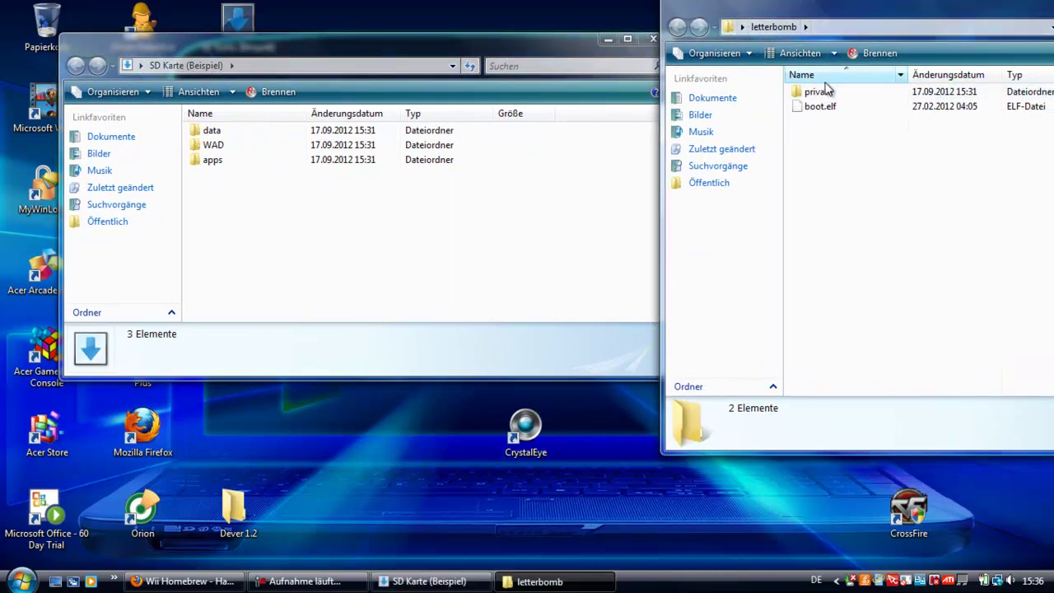
Step: Move the private folder and boot.elf from letterbomb into SD Karte (Beispiel), then close the letterbomb window
{"action": "left_click_drag", "start_coordinate": [822, 94], "coordinate": [346, 207]}
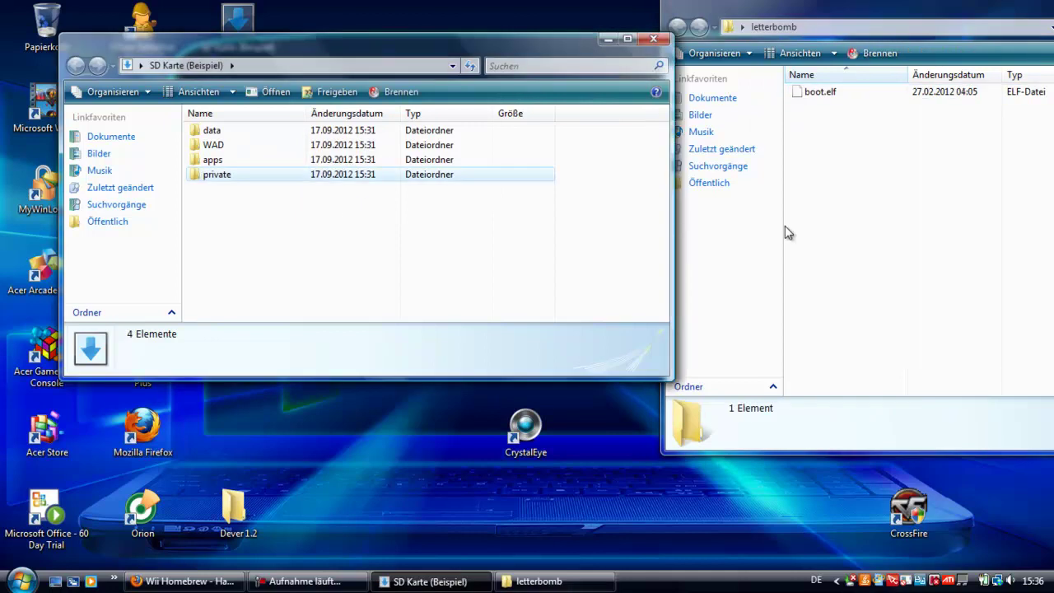
{"action": "left_click_drag", "start_coordinate": [835, 96], "coordinate": [396, 227]}
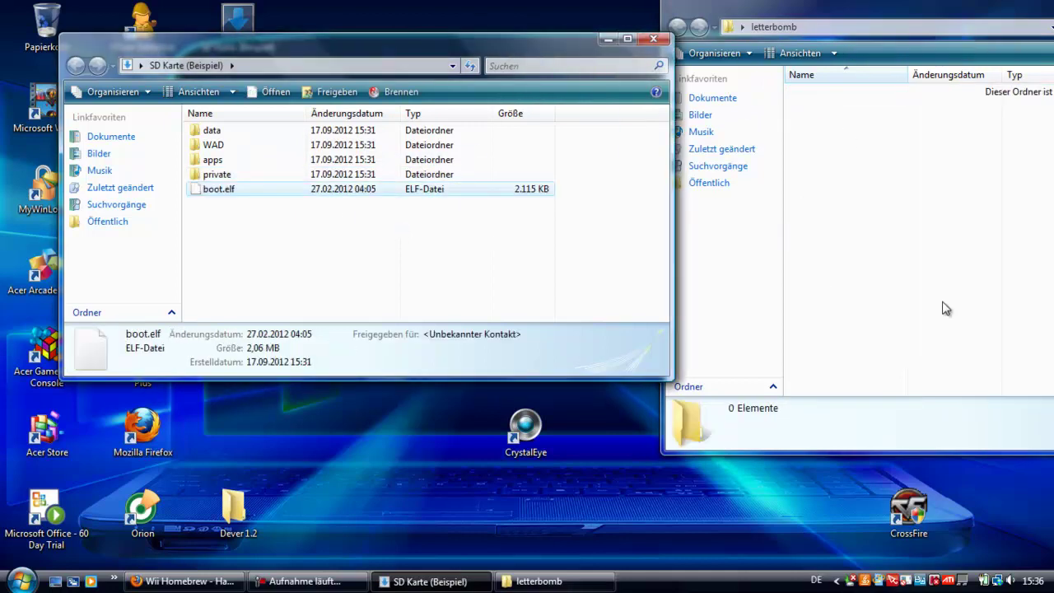
{"action": "left_click_drag", "start_coordinate": [896, 28], "coordinate": [378, 115]}
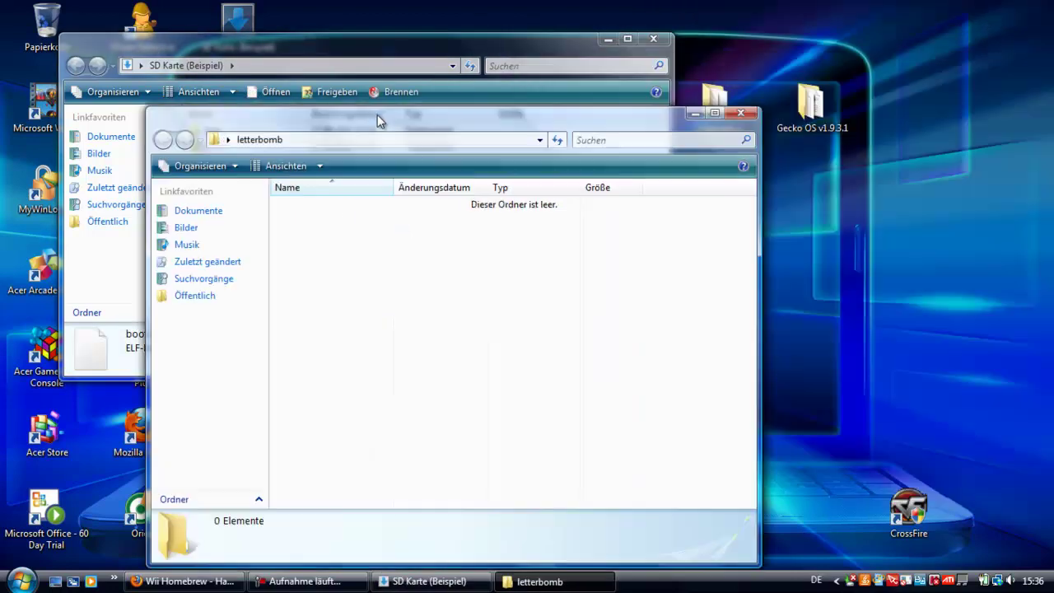
{"action": "left_click", "coordinate": [743, 111]}
Step: Examine the files inside the Gecko OS v1.9.3.1 folder, then close its window
{"action": "left_click_drag", "start_coordinate": [540, 54], "coordinate": [655, 65]}
{"action": "left_click", "coordinate": [478, 314]}
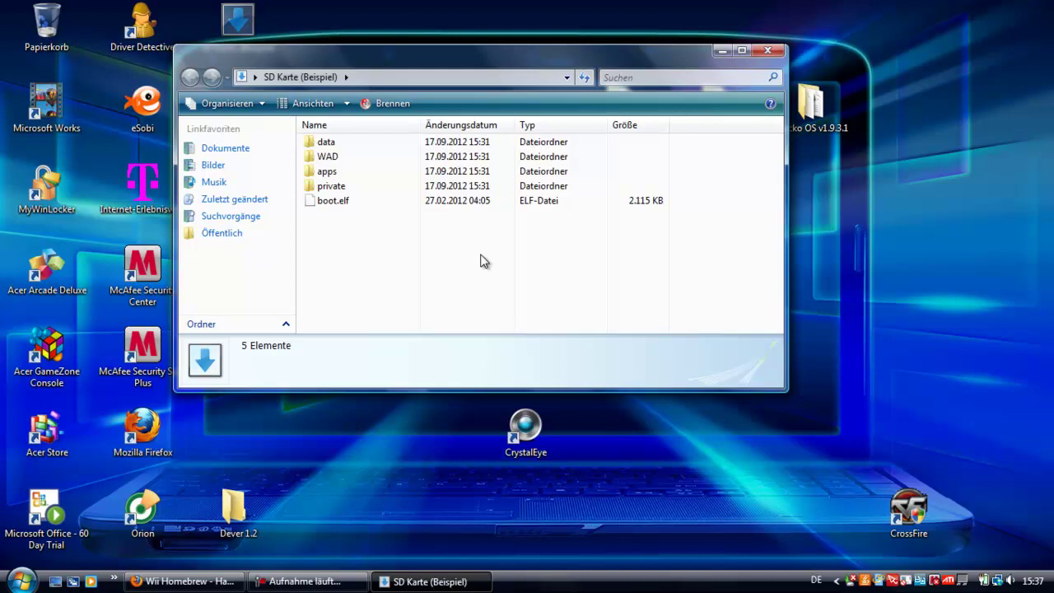
{"action": "left_click_drag", "start_coordinate": [561, 53], "coordinate": [837, 145]}
{"action": "double_click", "coordinate": [828, 130]}
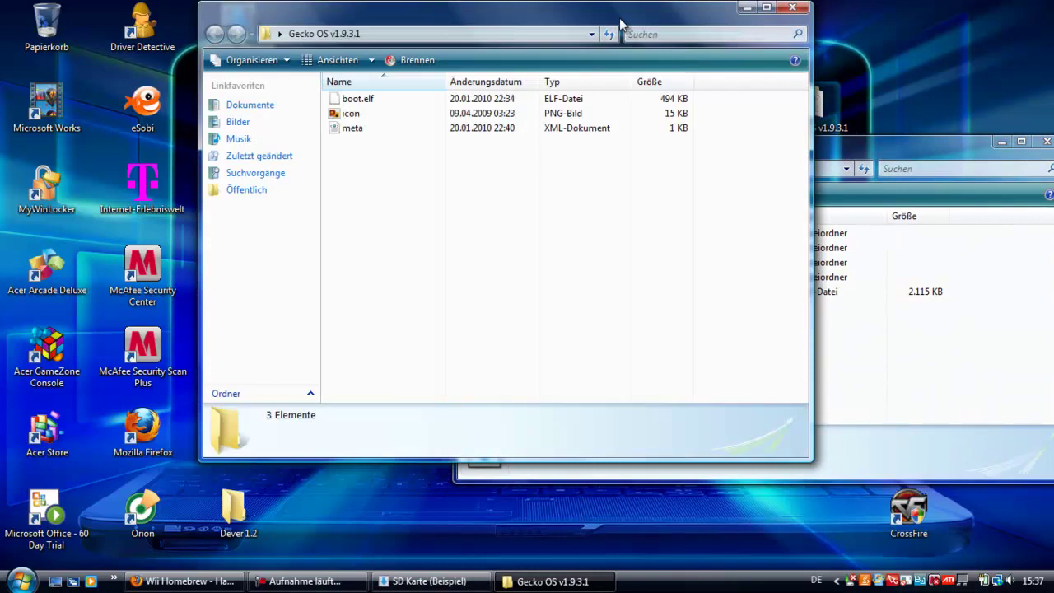
{"action": "left_click_drag", "start_coordinate": [624, 33], "coordinate": [773, 38]}
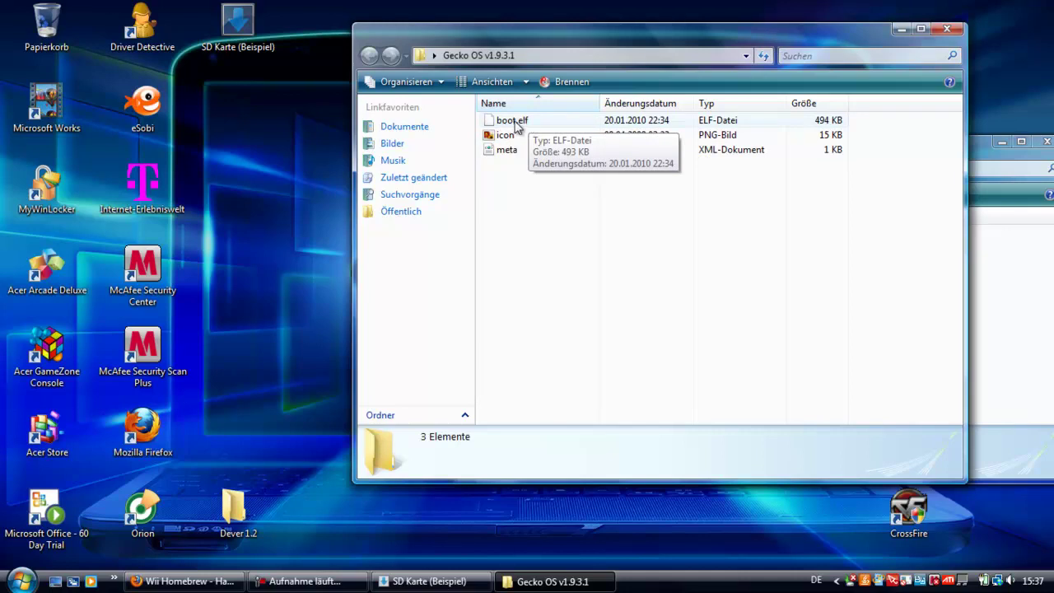
{"action": "left_click_drag", "start_coordinate": [684, 46], "coordinate": [519, 93]}
{"action": "left_click", "coordinate": [783, 75]}
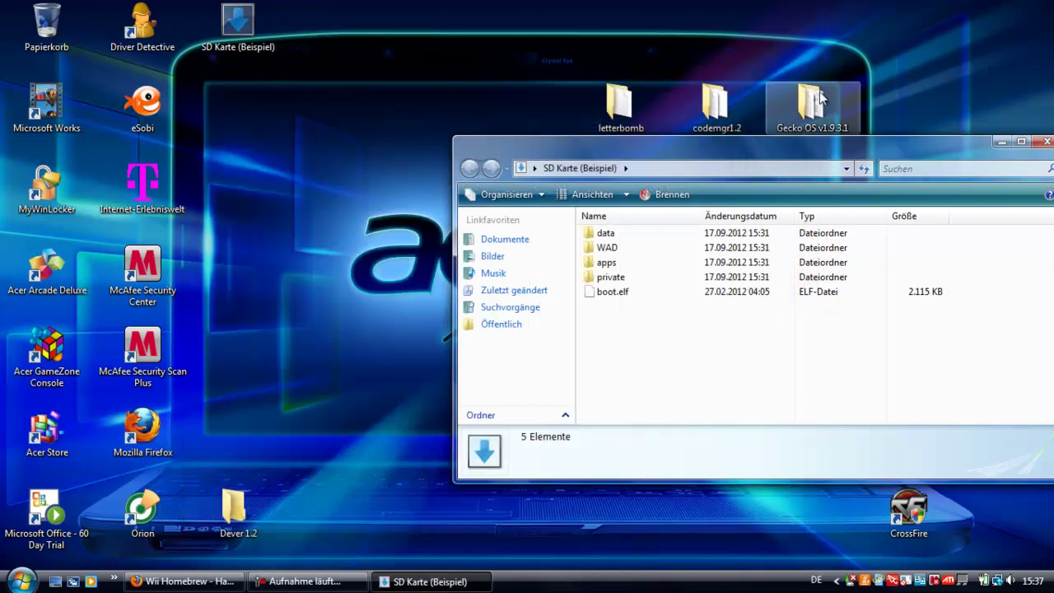
Step: Move the Gecko OS v1.9.3.1 folder into the apps folder of SD Karte (Beispiel), merging the folders and skipping duplicate files
{"action": "left_click_drag", "start_coordinate": [812, 103], "coordinate": [662, 274]}
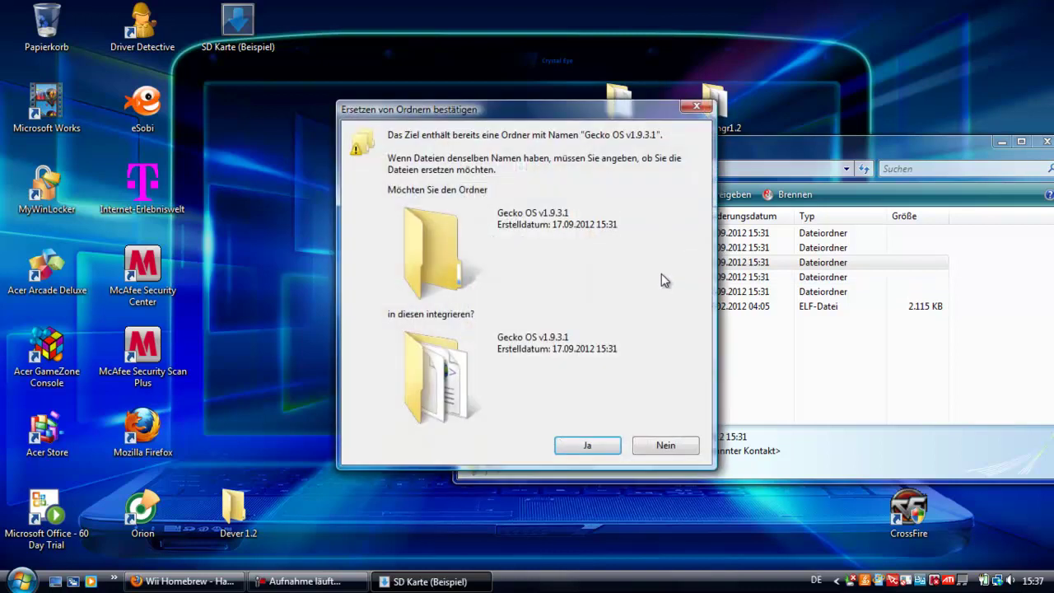
{"action": "left_click", "coordinate": [590, 448]}
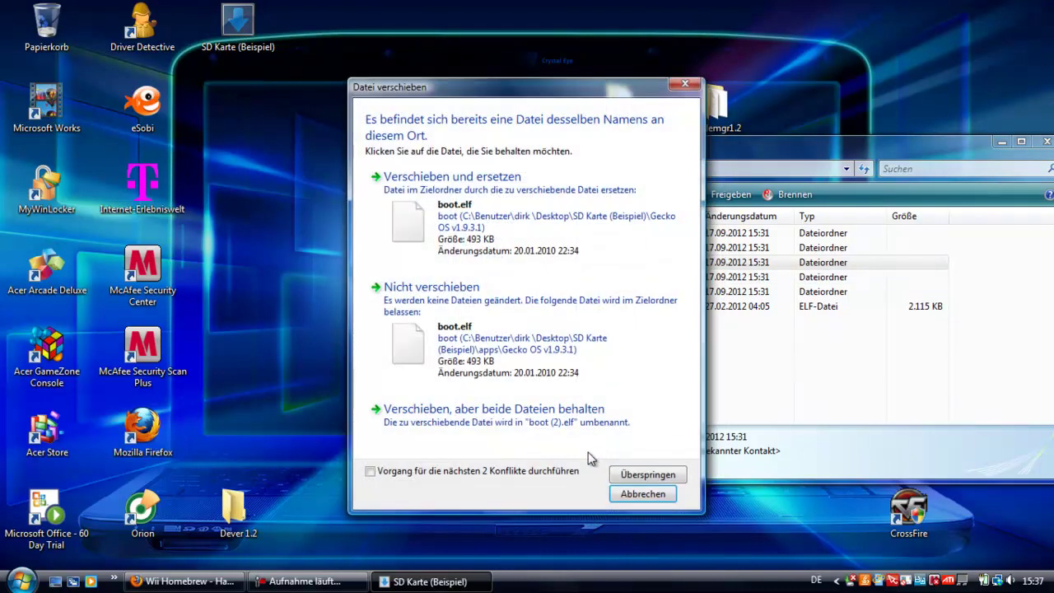
{"action": "left_click", "coordinate": [648, 474]}
{"action": "left_click", "coordinate": [656, 474]}
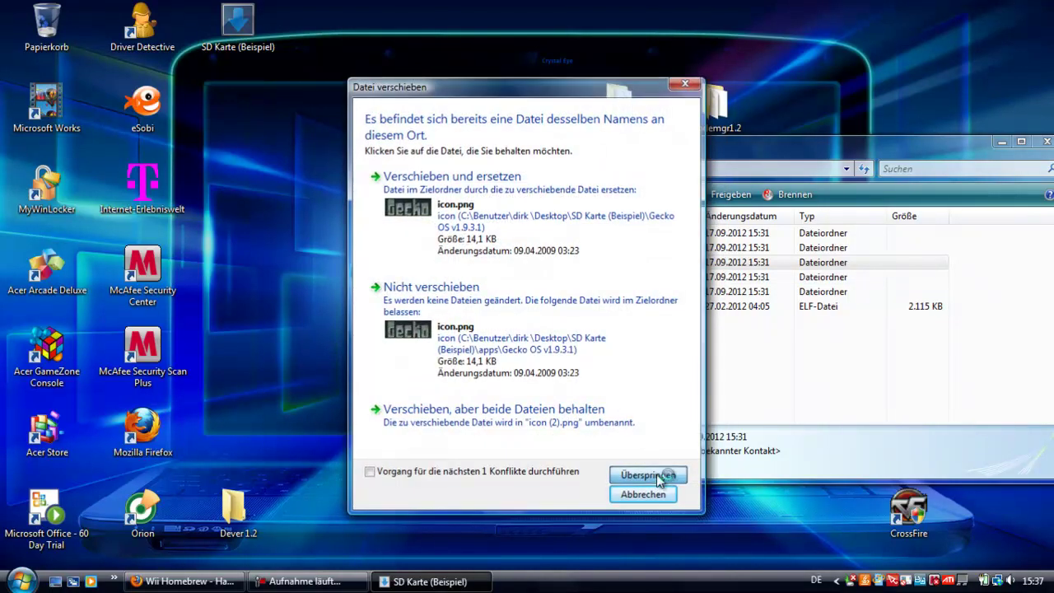
{"action": "left_click", "coordinate": [656, 473]}
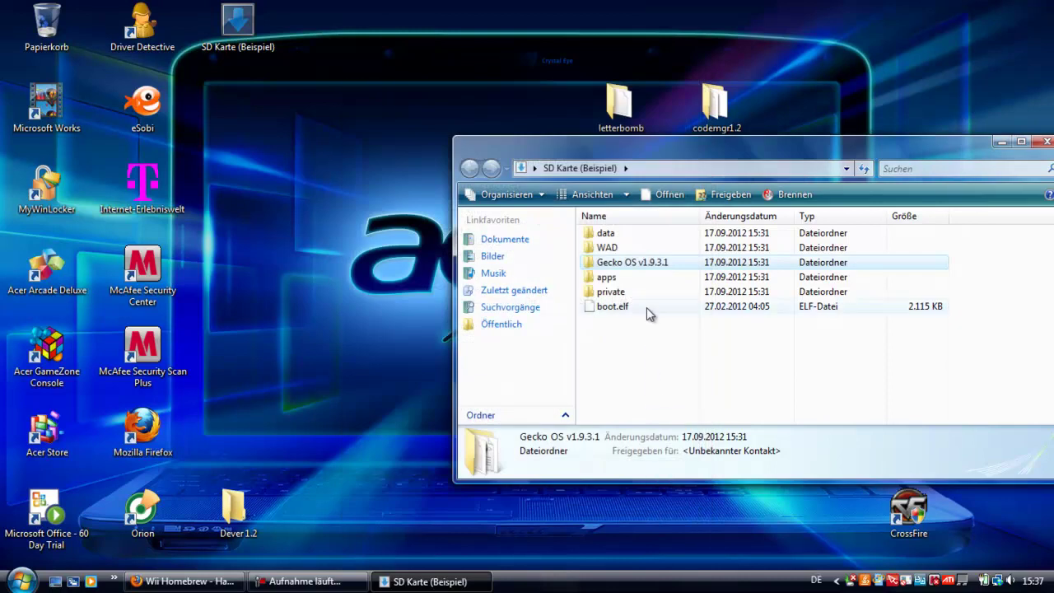
Step: Check the contents of the apps folder and delete the leftover Gecko OS v1.9.3.1 folder from the root of SD Karte (Beispiel)
{"action": "double_click", "coordinate": [620, 277]}
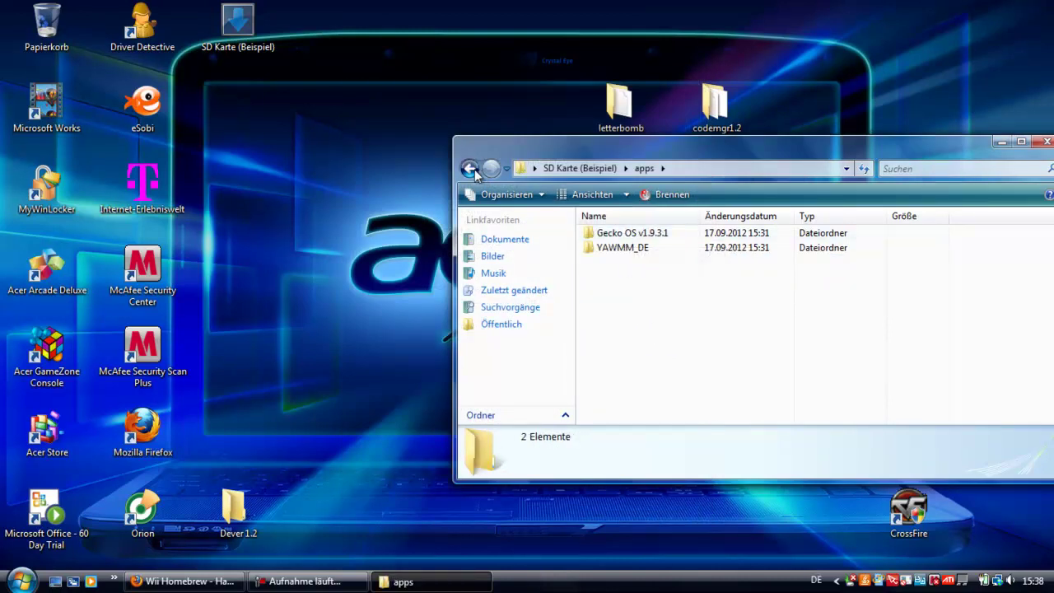
{"action": "key", "text": "BackSpace"}
{"action": "right_click", "coordinate": [633, 262]}
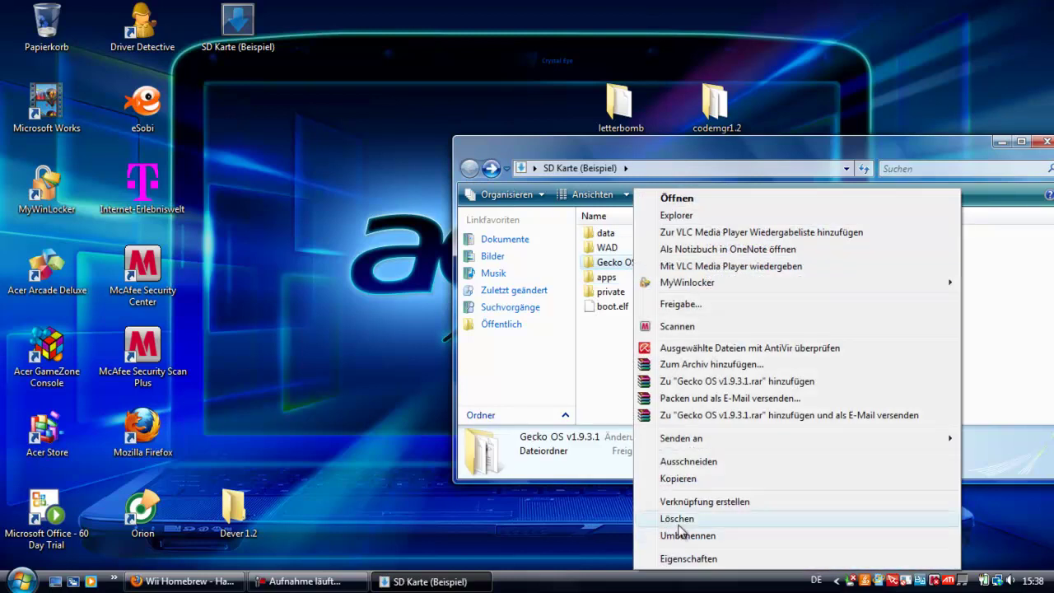
{"action": "left_click", "coordinate": [681, 517]}
{"action": "left_click", "coordinate": [592, 354]}
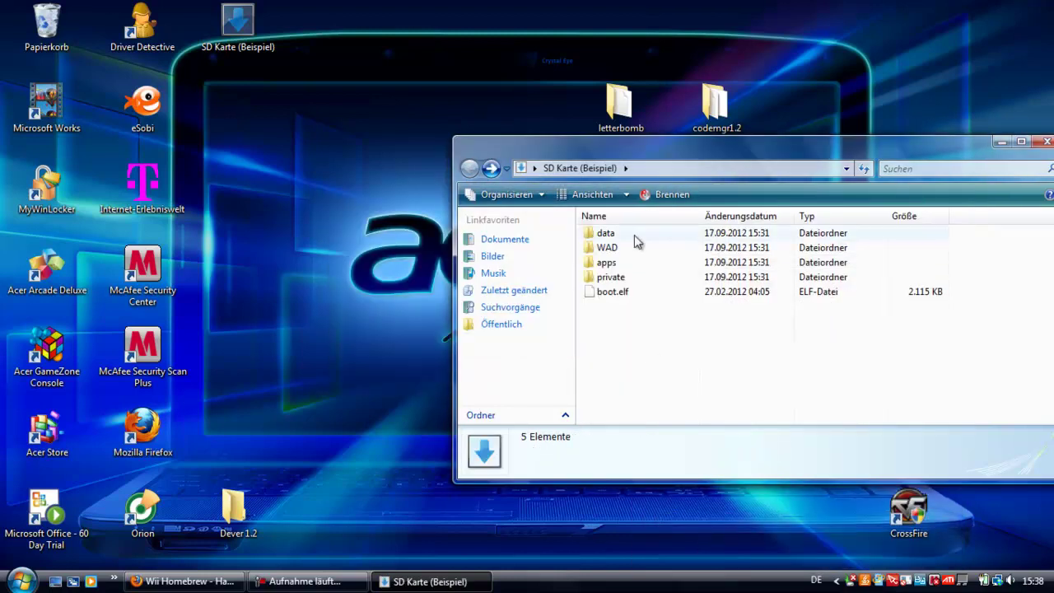
Step: Minimize the SD Karte (Beispiel) window and move the letterbomb folder from the desktop to the recycle bin
{"action": "left_click_drag", "start_coordinate": [639, 147], "coordinate": [301, 74]}
{"action": "left_click_drag", "start_coordinate": [411, 92], "coordinate": [372, 93]}
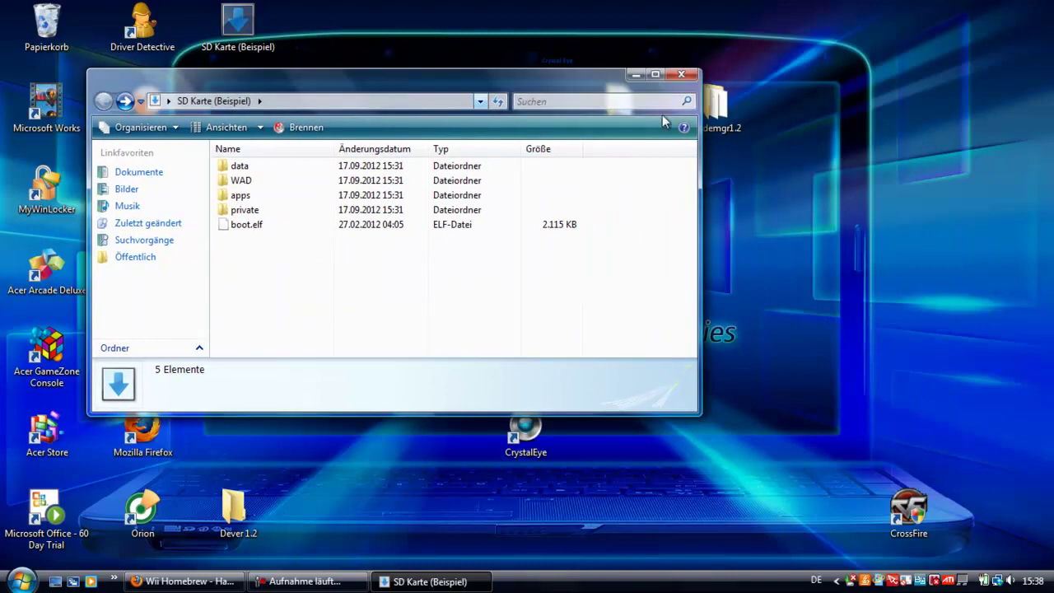
{"action": "left_click", "coordinate": [634, 79]}
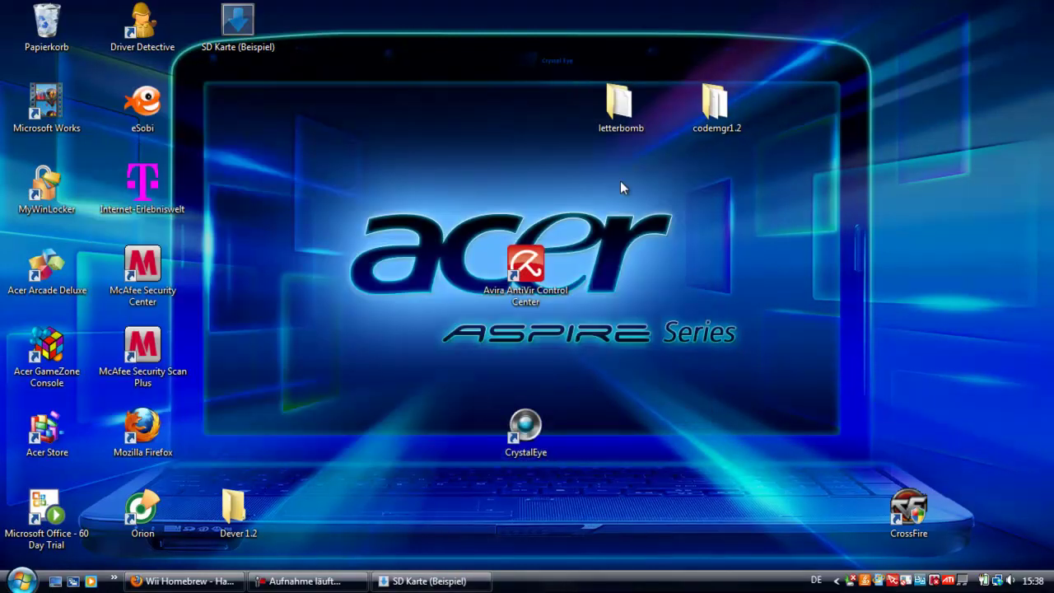
{"action": "left_click_drag", "start_coordinate": [619, 103], "coordinate": [66, 29]}
Step: Move the codemgr1.2 folder closer to the other desktop icons, open it and launch codemanager
{"action": "left_click_drag", "start_coordinate": [715, 106], "coordinate": [345, 113]}
{"action": "double_click", "coordinate": [345, 113]}
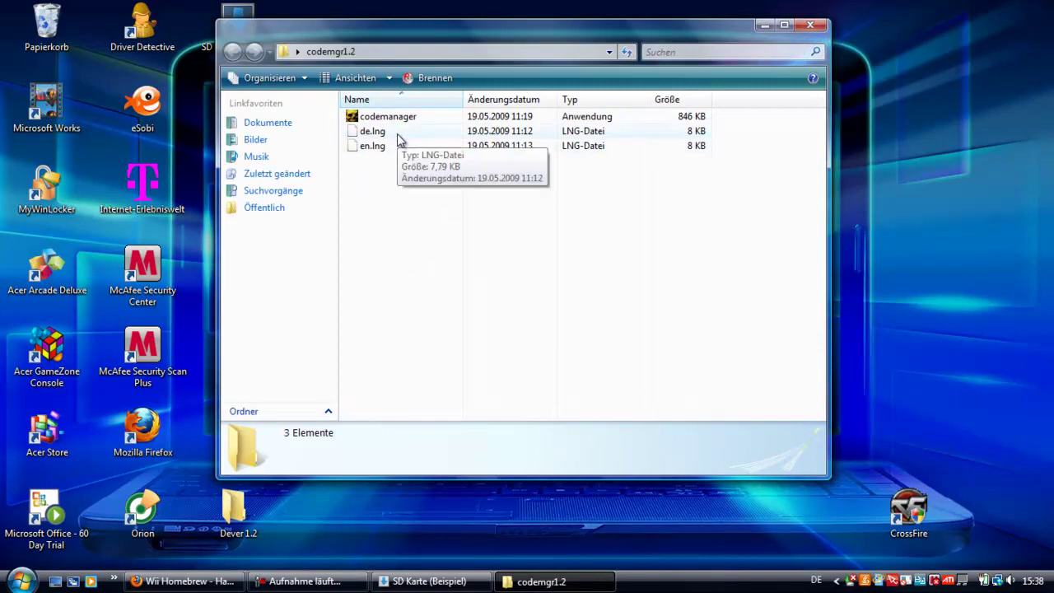
{"action": "left_click", "coordinate": [392, 120]}
{"action": "left_click", "coordinate": [389, 116]}
{"action": "left_click", "coordinate": [449, 123]}
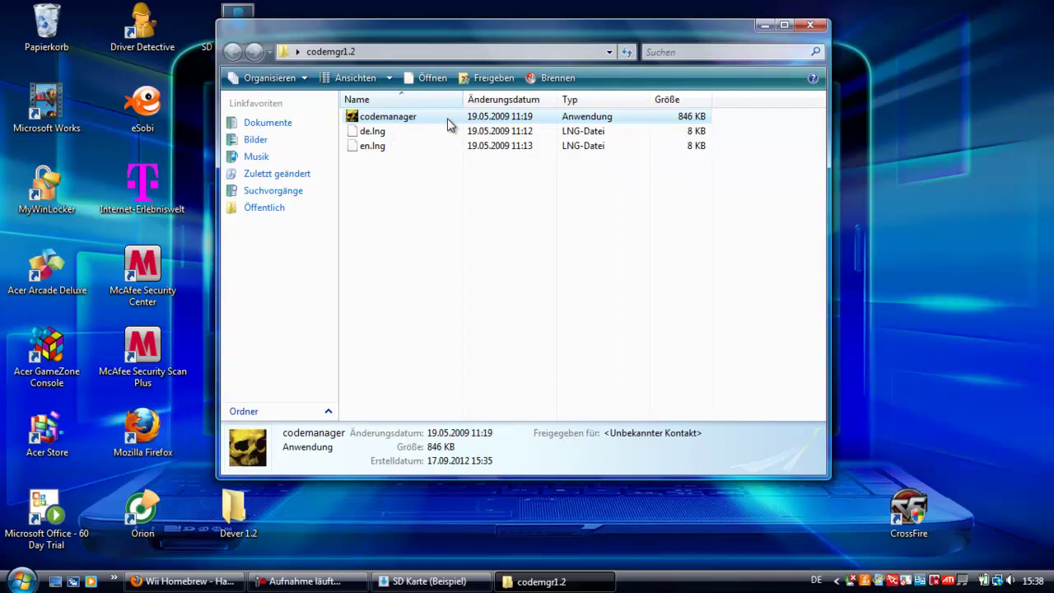
{"action": "double_click", "coordinate": [434, 120]}
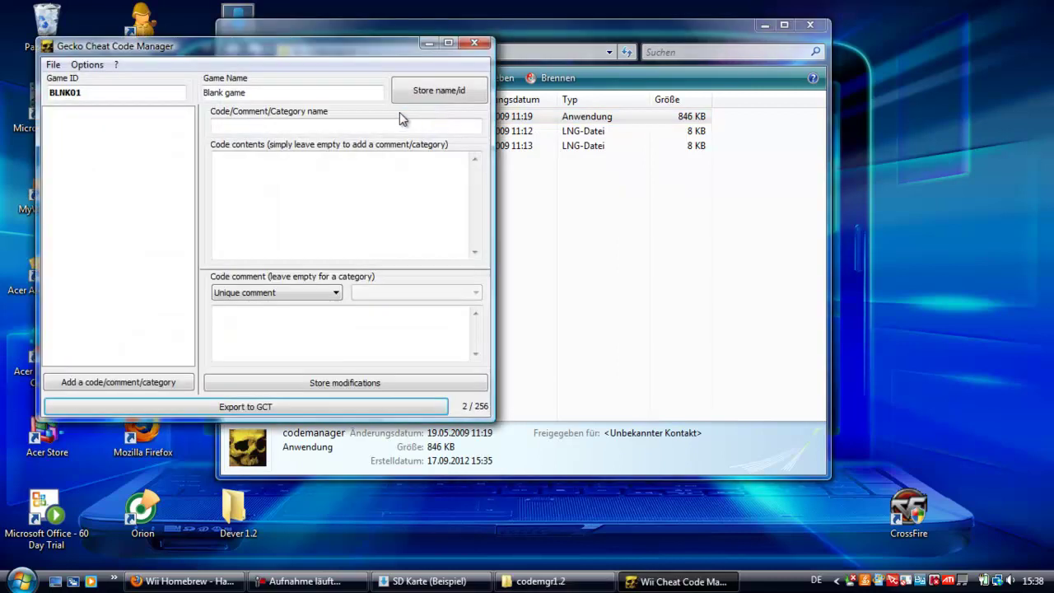
Step: Move the Gecko Cheat Code Manager window aside and minimize the codemgr1.2 folder window
{"action": "left_click_drag", "start_coordinate": [317, 28], "coordinate": [754, 84]}
{"action": "left_click_drag", "start_coordinate": [618, 31], "coordinate": [559, 15]}
{"action": "left_click", "coordinate": [628, 30]}
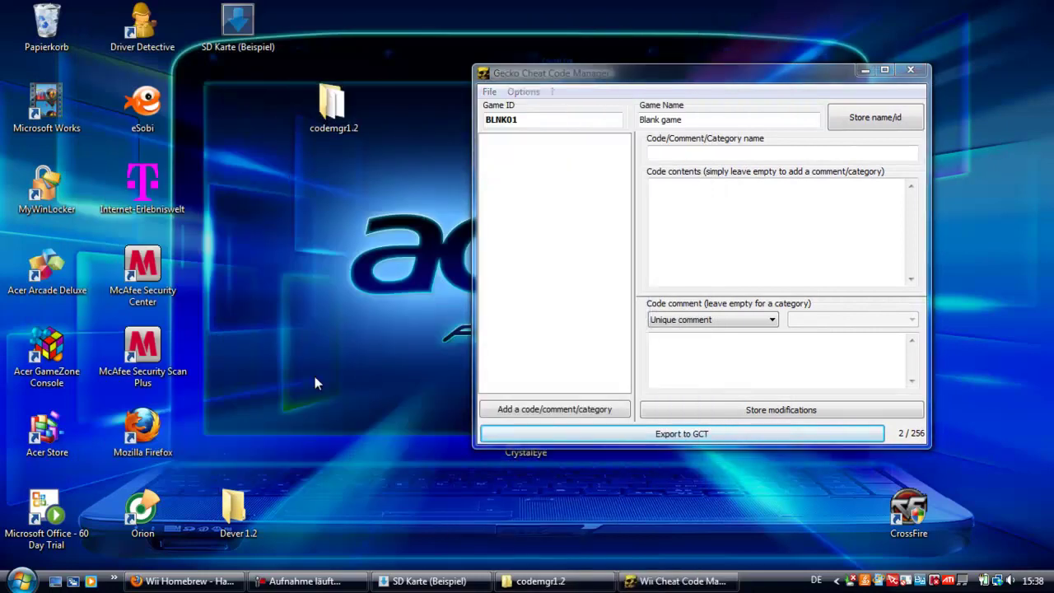
Step: Switch to Firefox, search Google for geckocodes.org in a new tab and open the GeckoCodes.org site
{"action": "left_click", "coordinate": [198, 587]}
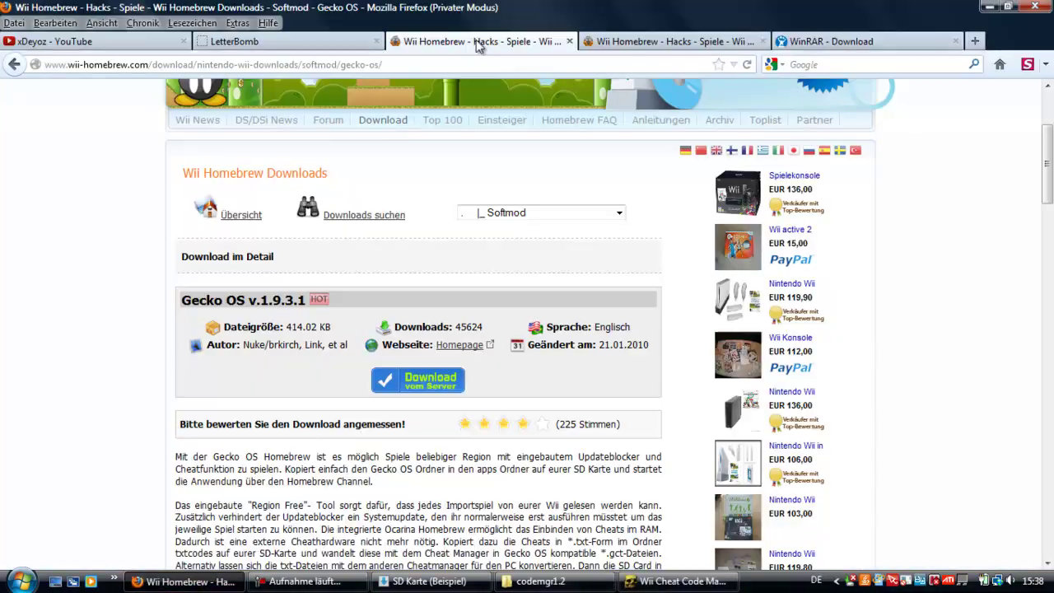
{"action": "left_click", "coordinate": [976, 43]}
{"action": "type", "text": "google"}
{"action": "key", "text": "Return"}
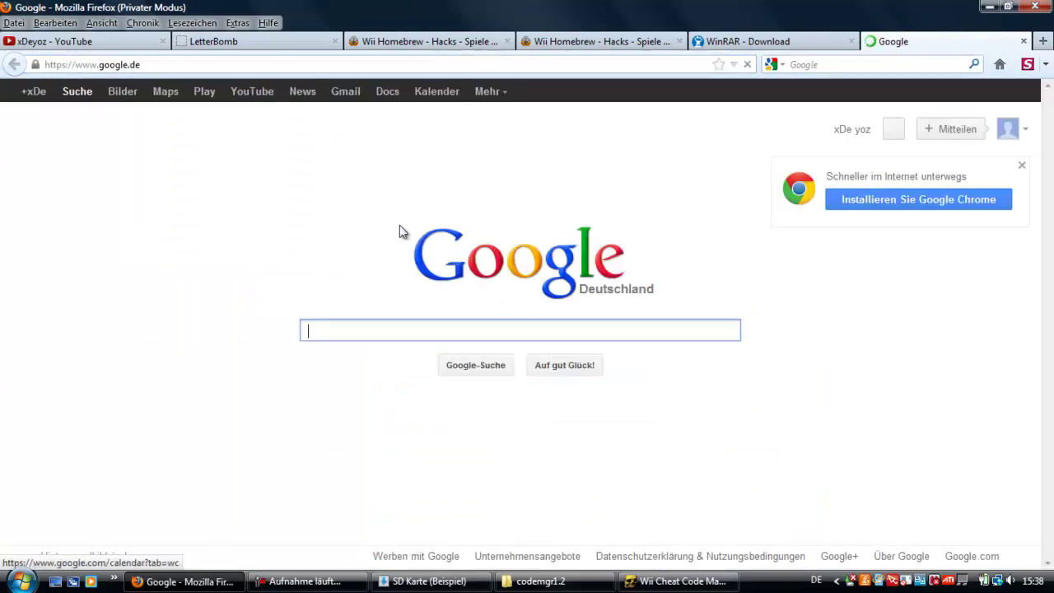
{"action": "type", "text": "he"}
{"action": "type", "text": "geckocod"}
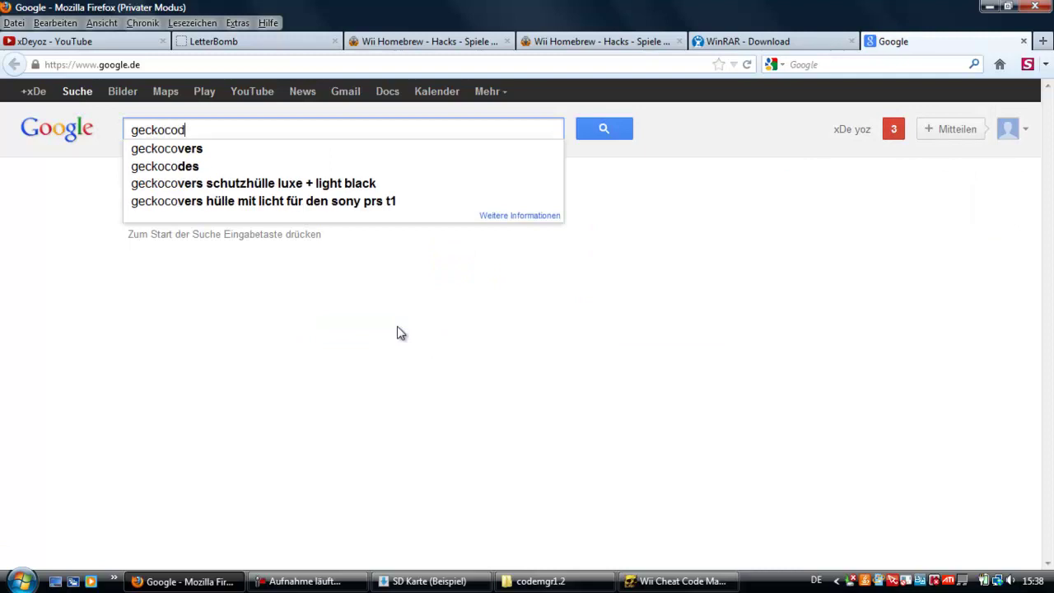
{"action": "type", "text": "es.org"}
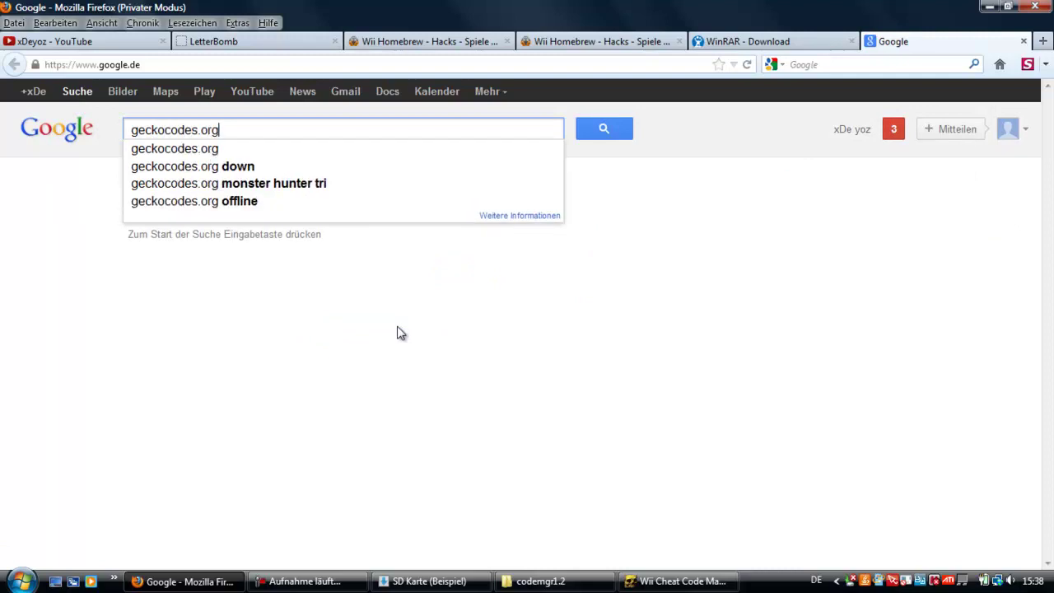
{"action": "key", "text": "Return"}
{"action": "left_click", "coordinate": [249, 231]}
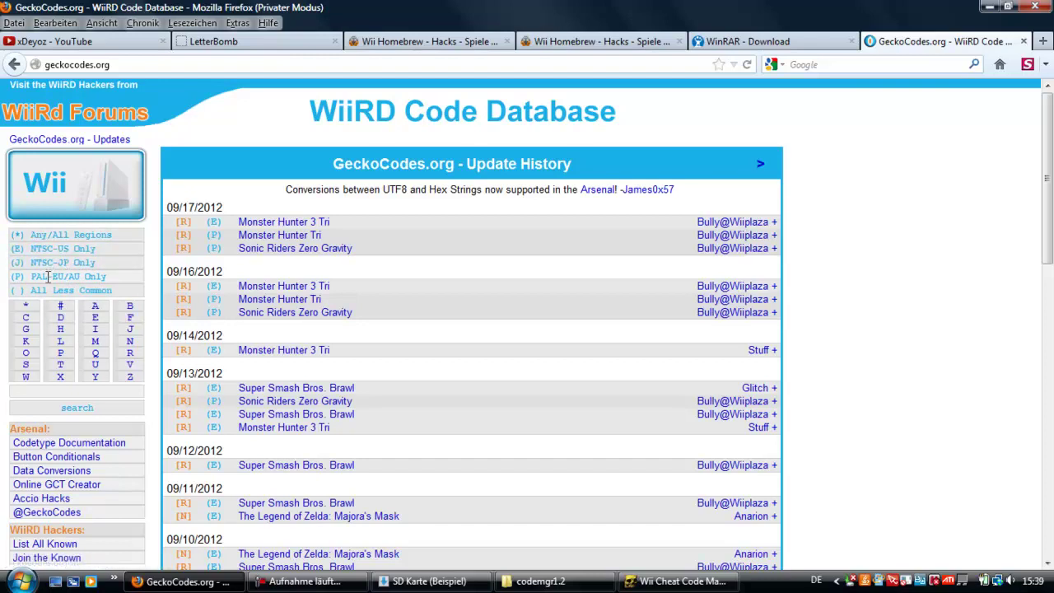
Step: List the PAL Wii games starting with S and open the code page for Super Mario Galaxy 2 [SB4P01]
{"action": "scroll", "coordinate": [78, 284], "scroll_direction": "down", "scroll_amount": 2}
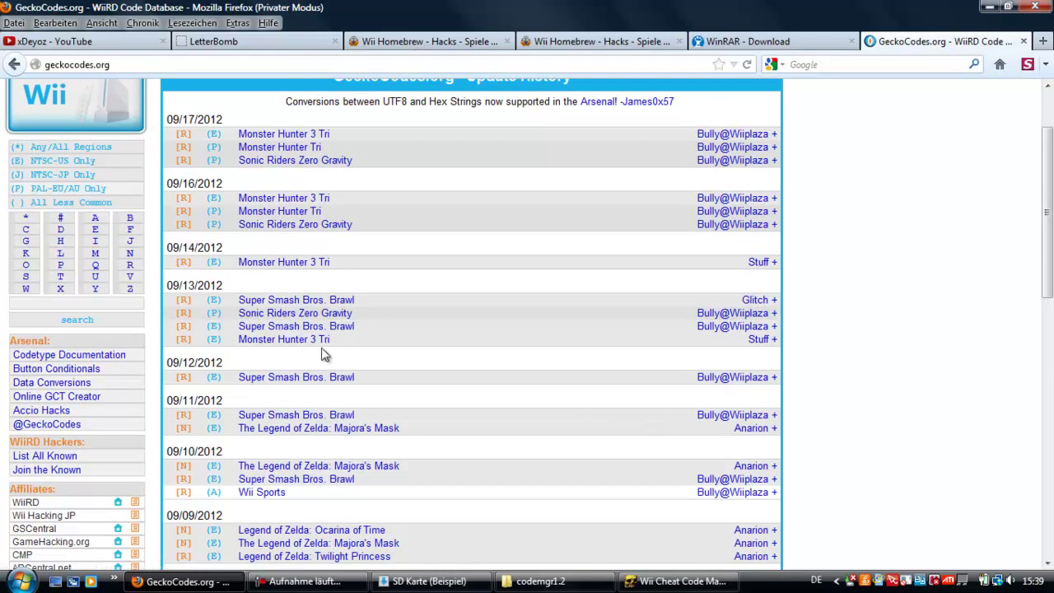
{"action": "scroll", "coordinate": [548, 449], "scroll_direction": "down", "scroll_amount": 6}
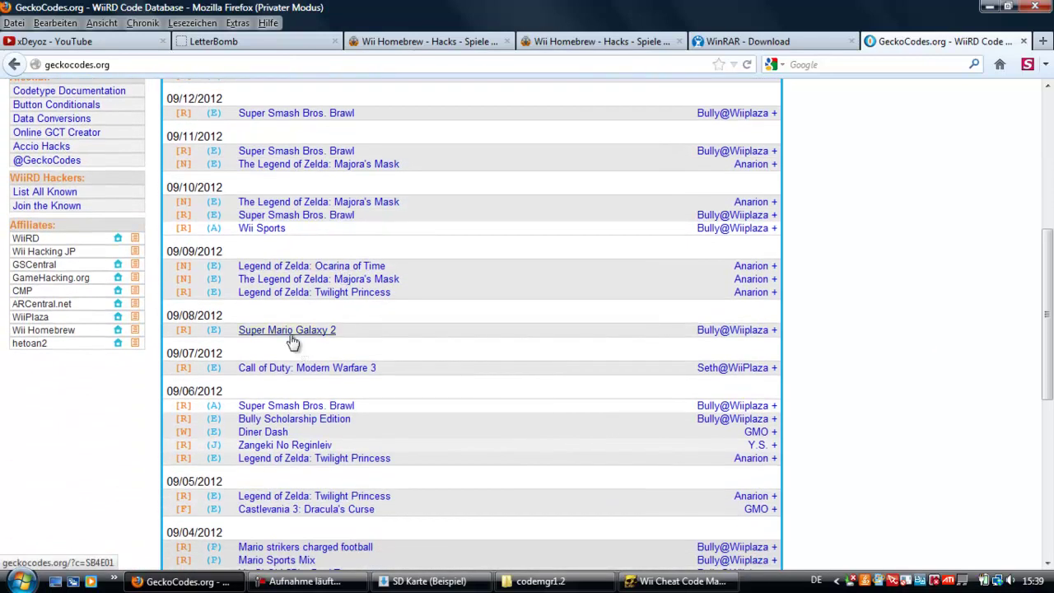
{"action": "scroll", "coordinate": [293, 341], "scroll_direction": "up", "scroll_amount": 8}
{"action": "scroll", "coordinate": [296, 310], "scroll_direction": "down", "scroll_amount": 18}
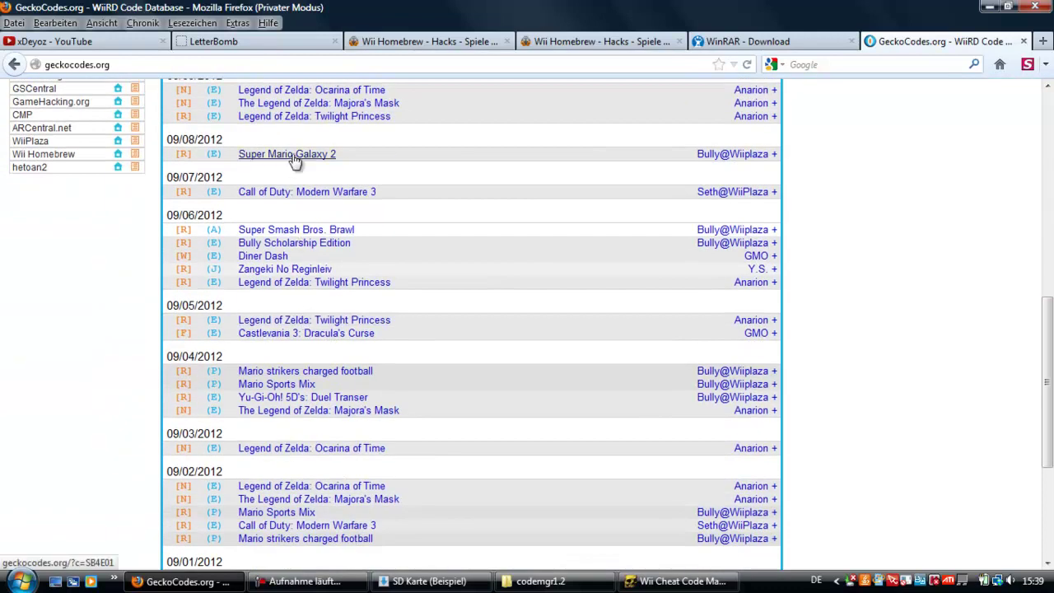
{"action": "scroll", "coordinate": [295, 159], "scroll_direction": "up", "scroll_amount": 18}
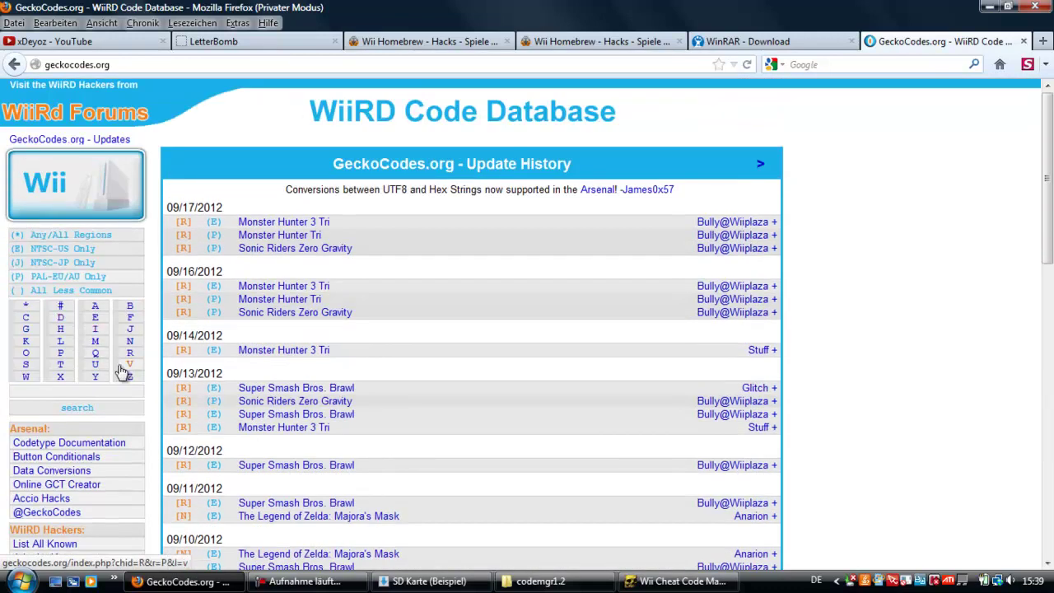
{"action": "left_click", "coordinate": [25, 364]}
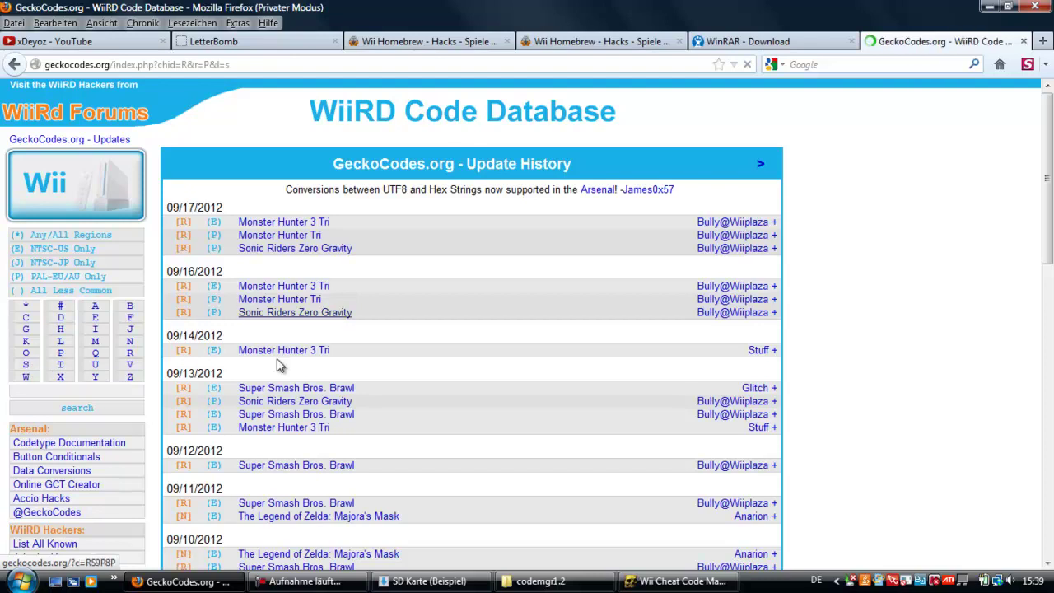
{"action": "scroll", "coordinate": [524, 317], "scroll_direction": "down", "scroll_amount": 7}
{"action": "scroll", "coordinate": [516, 336], "scroll_direction": "up", "scroll_amount": 6}
{"action": "scroll", "coordinate": [507, 336], "scroll_direction": "down", "scroll_amount": 3}
{"action": "left_click", "coordinate": [346, 290]}
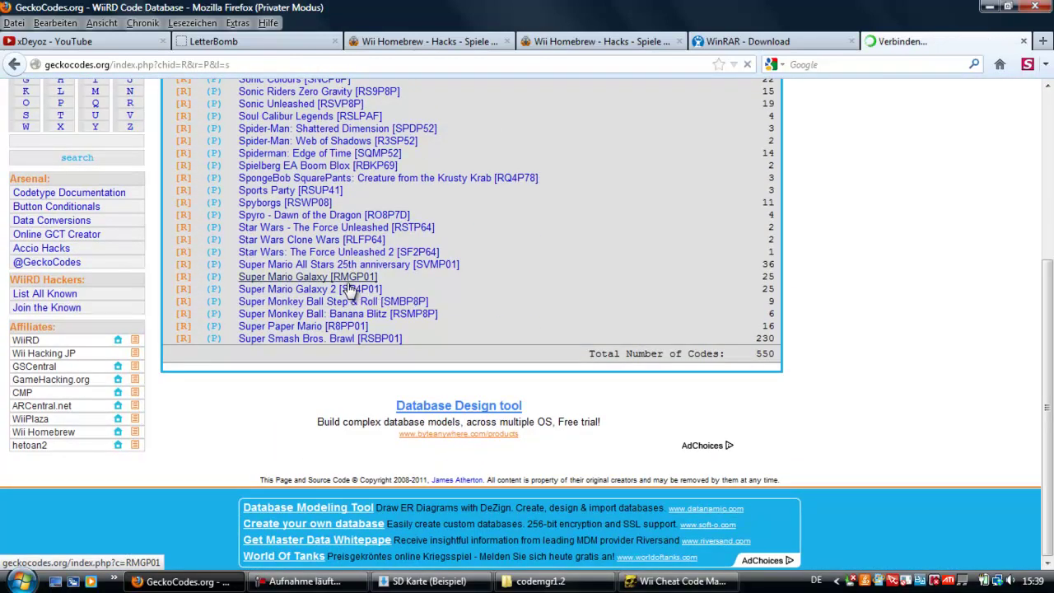
{"action": "key", "text": "alt+Left"}
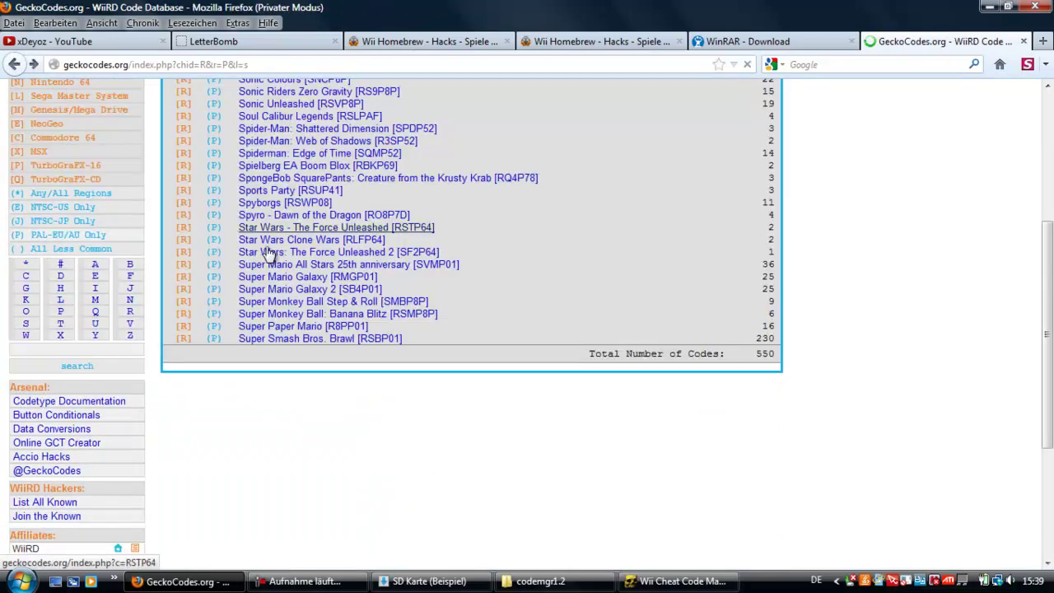
{"action": "left_click", "coordinate": [317, 290]}
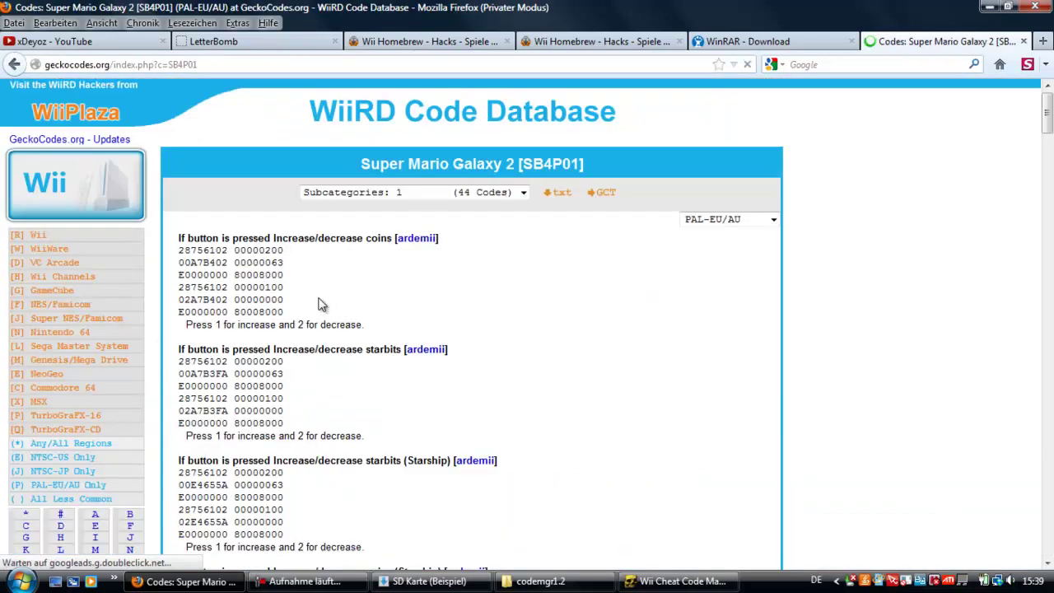
Step: Examine the cheat codes and their descriptions listed for Super Mario Galaxy 2
{"action": "scroll", "coordinate": [374, 332], "scroll_direction": "down", "scroll_amount": 5}
{"action": "scroll", "coordinate": [371, 326], "scroll_direction": "down", "scroll_amount": 15}
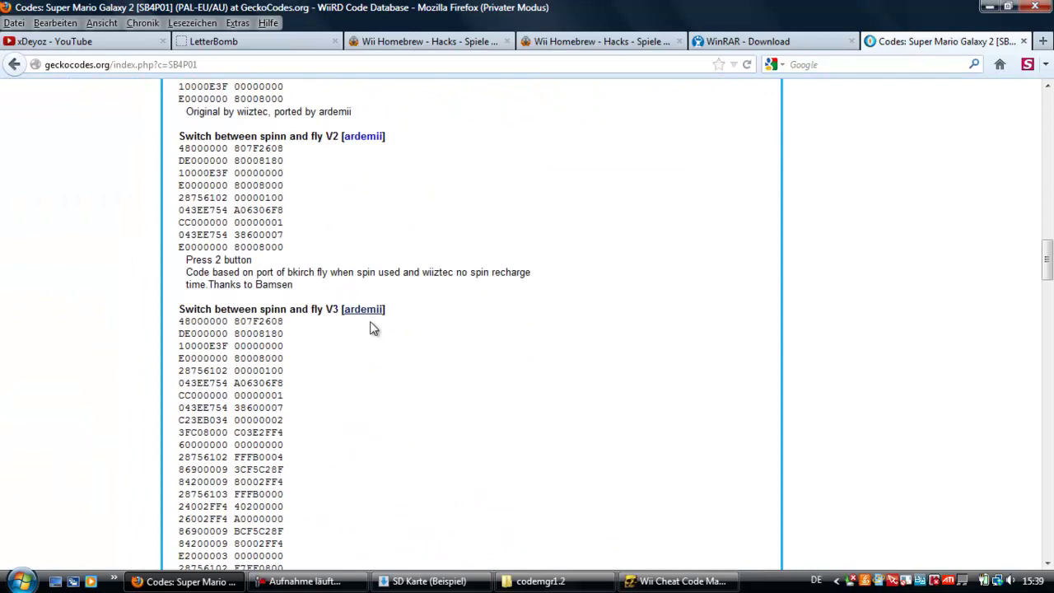
{"action": "scroll", "coordinate": [346, 321], "scroll_direction": "down", "scroll_amount": 15}
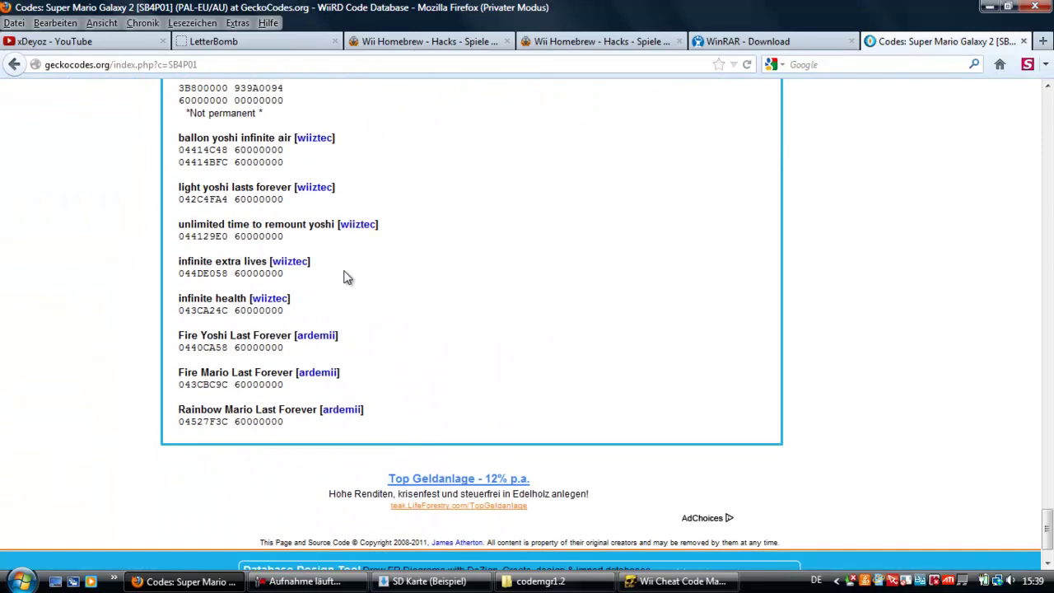
{"action": "scroll", "coordinate": [346, 276], "scroll_direction": "up", "scroll_amount": 15}
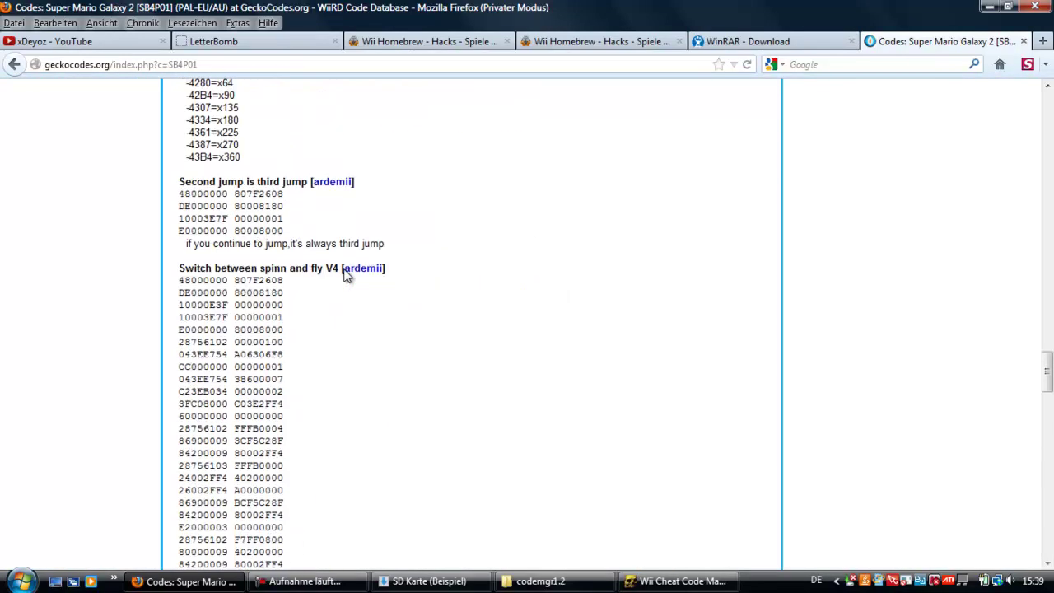
{"action": "scroll", "coordinate": [346, 275], "scroll_direction": "up", "scroll_amount": 4}
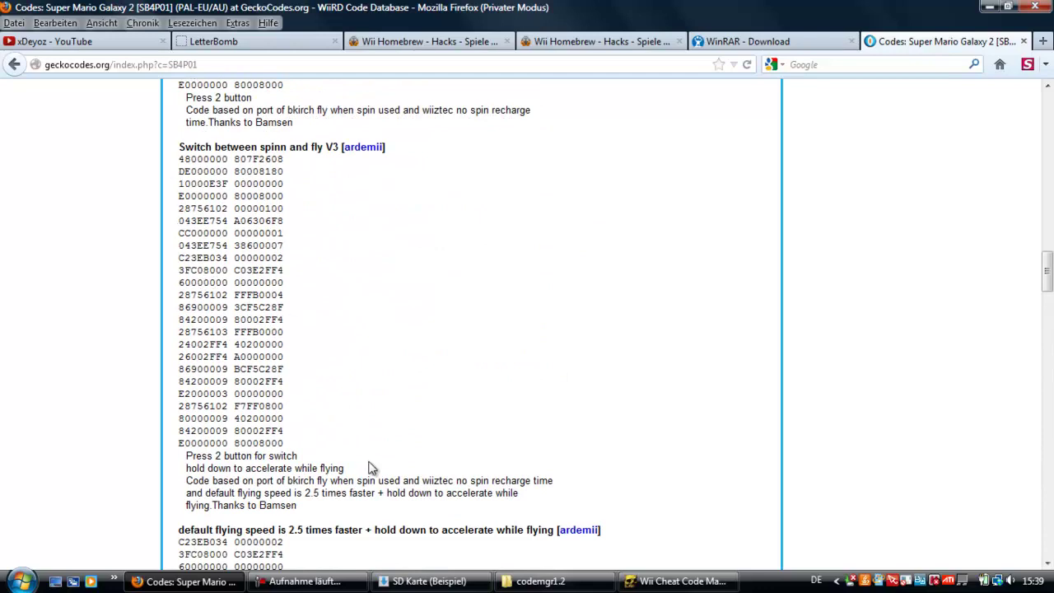
{"action": "scroll", "coordinate": [612, 441], "scroll_direction": "up", "scroll_amount": 20}
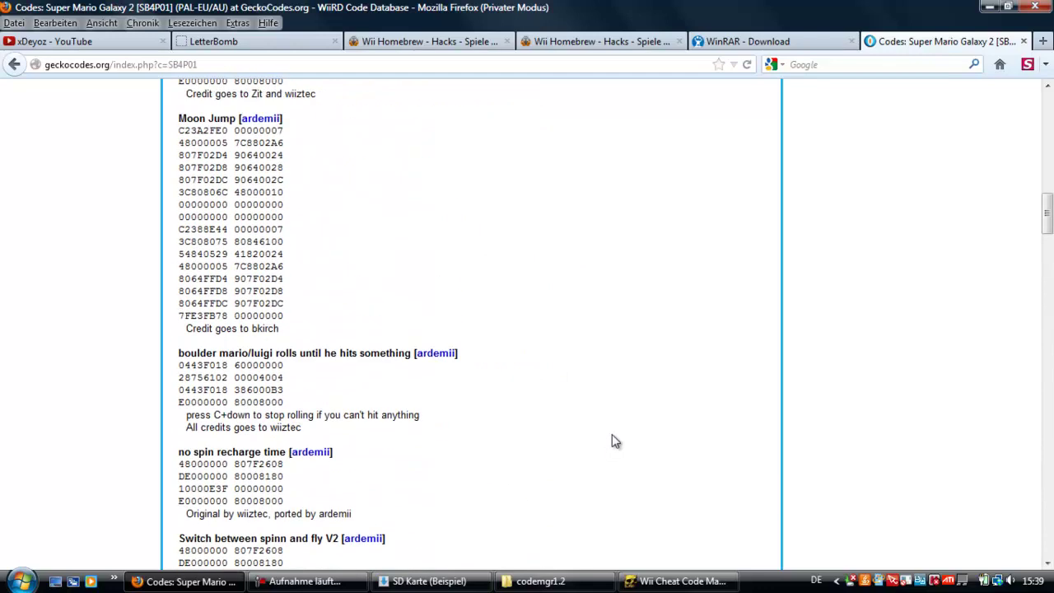
{"action": "scroll", "coordinate": [350, 362], "scroll_direction": "up", "scroll_amount": 10}
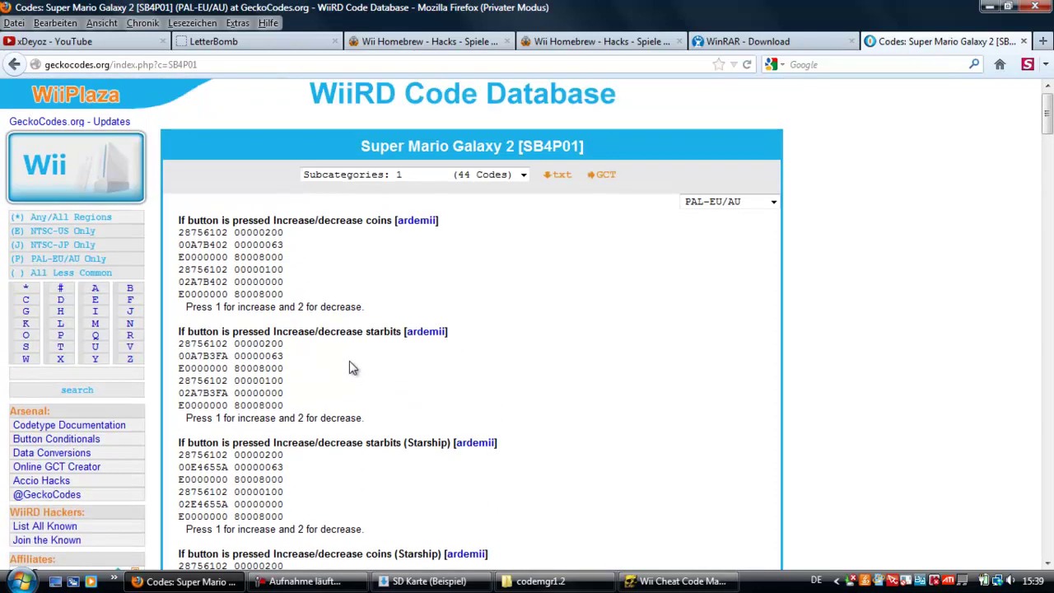
Step: Download the Super Mario Galaxy 2 codes as the text file SB4P01.txt, saving it to disk, and minimize the browser
{"action": "left_click", "coordinate": [554, 196]}
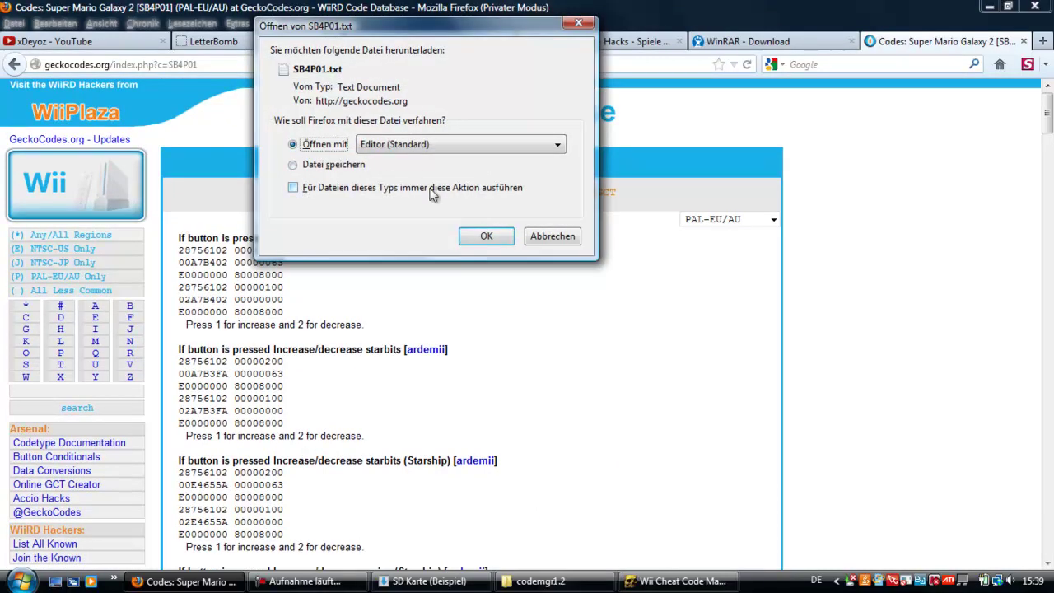
{"action": "left_click", "coordinate": [334, 165]}
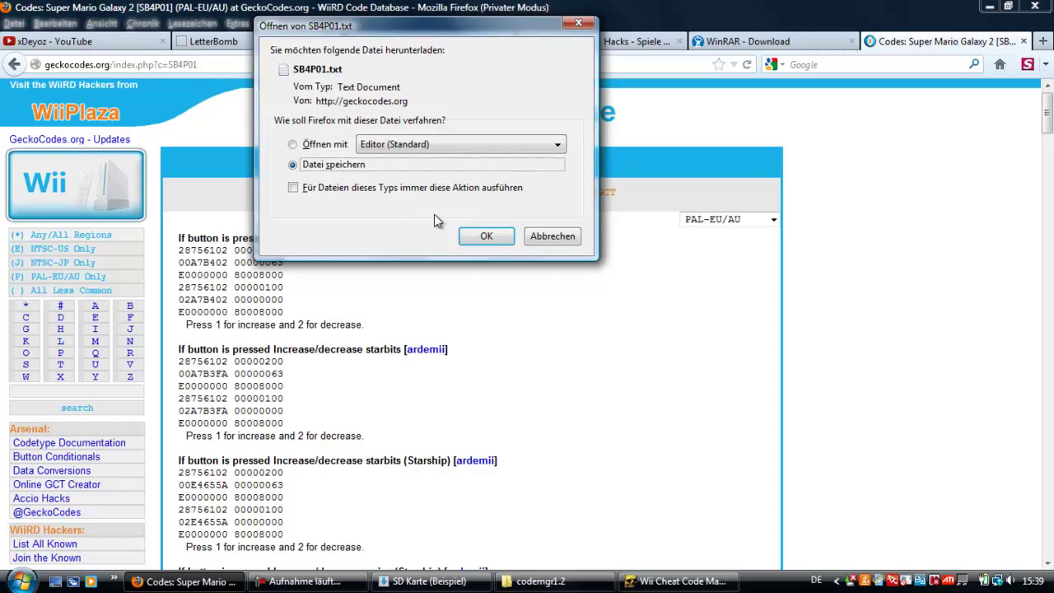
{"action": "left_click", "coordinate": [475, 244]}
{"action": "left_click", "coordinate": [992, 7]}
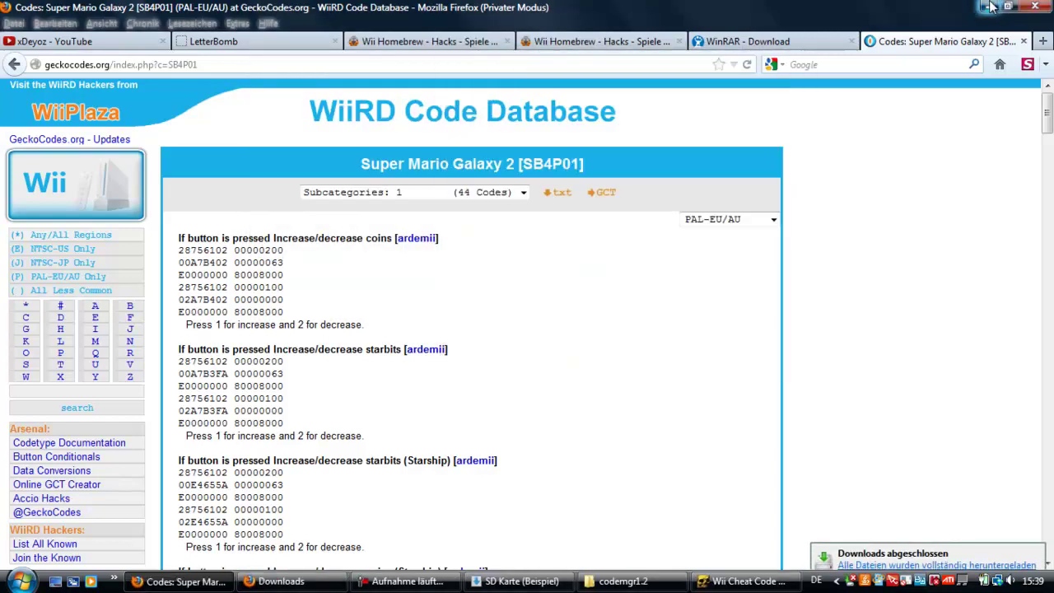
Step: Move the downloaded SB4P01 text file below the codemgr1.2 folder on the desktop
{"action": "left_click_drag", "start_coordinate": [558, 99], "coordinate": [332, 239]}
{"action": "left_click", "coordinate": [339, 361]}
{"action": "left_click", "coordinate": [799, 57]}
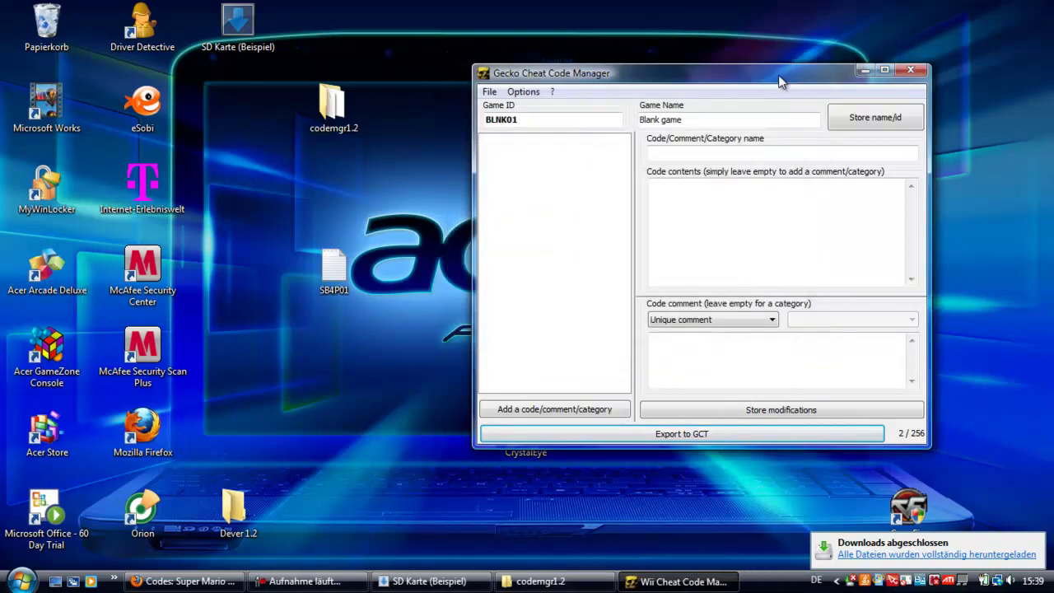
Step: In Gecko Cheat Code Manager, open the text code list SB4P01 from the desktop
{"action": "left_click_drag", "start_coordinate": [528, 71], "coordinate": [483, 31]}
{"action": "left_click", "coordinate": [445, 51]}
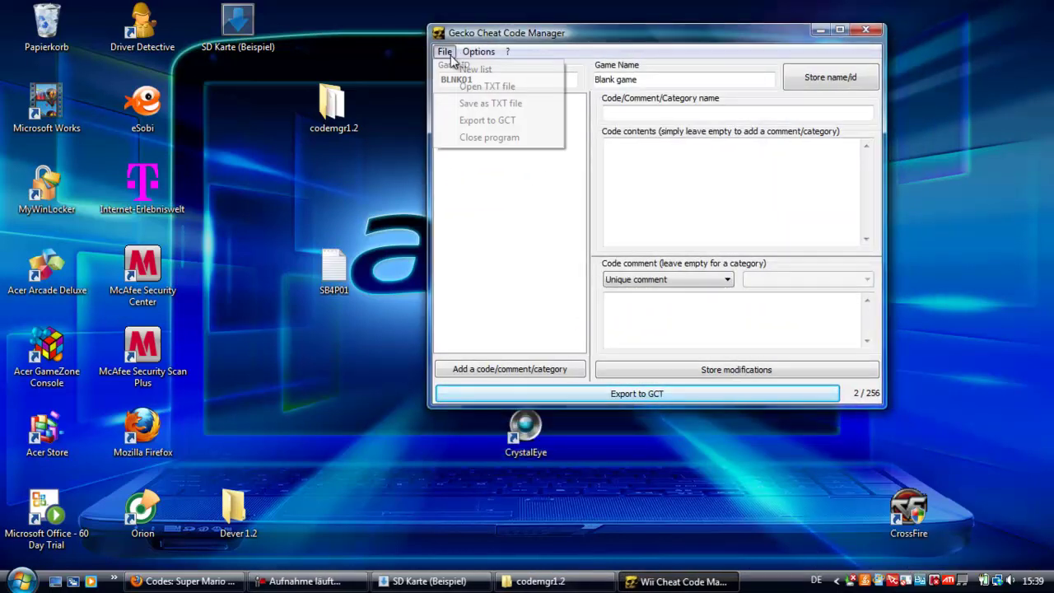
{"action": "left_click", "coordinate": [482, 86]}
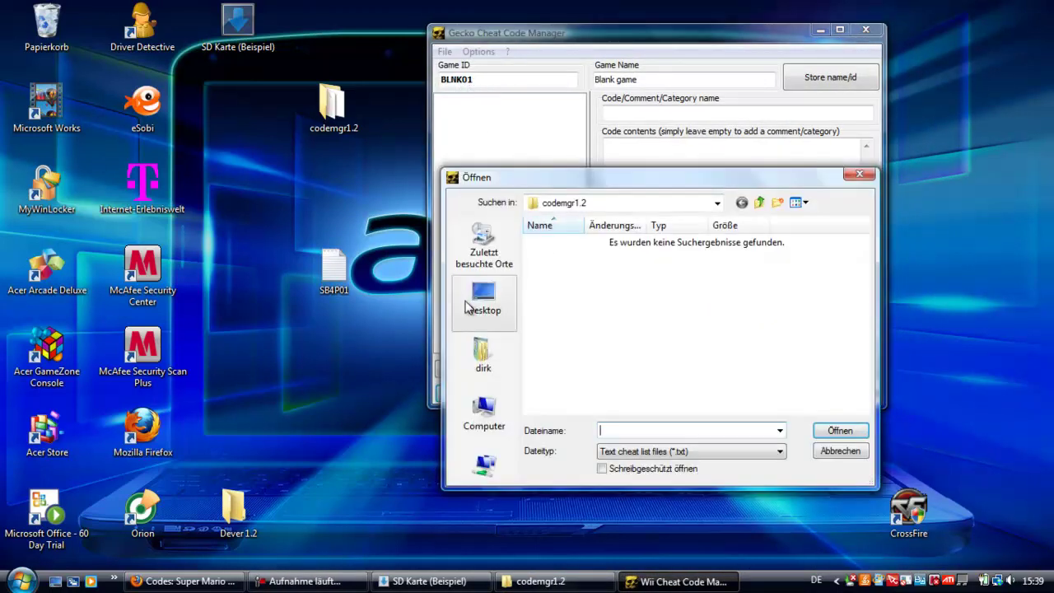
{"action": "left_click", "coordinate": [488, 307]}
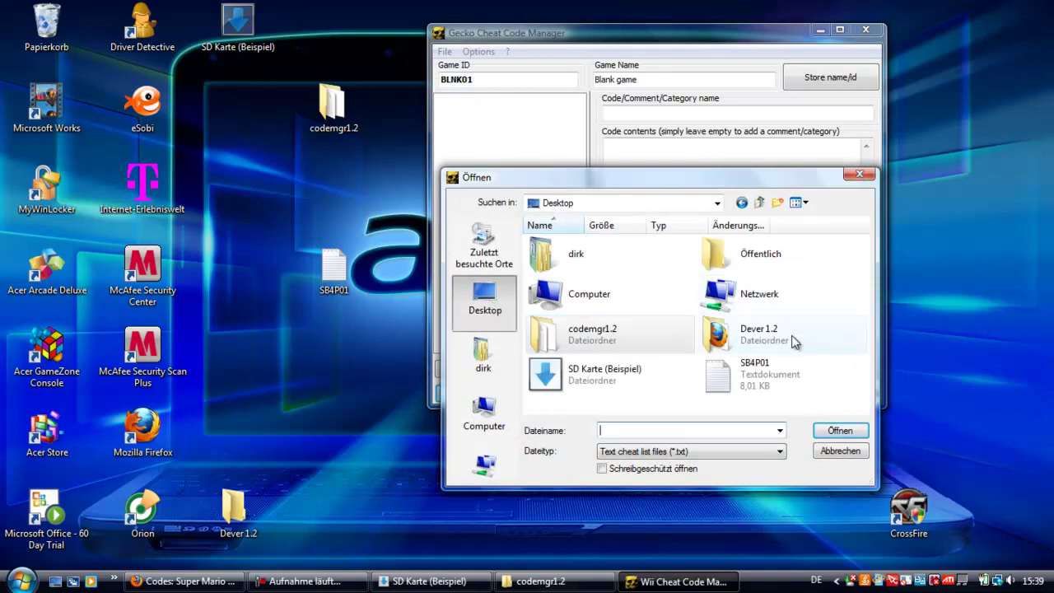
{"action": "double_click", "coordinate": [773, 375]}
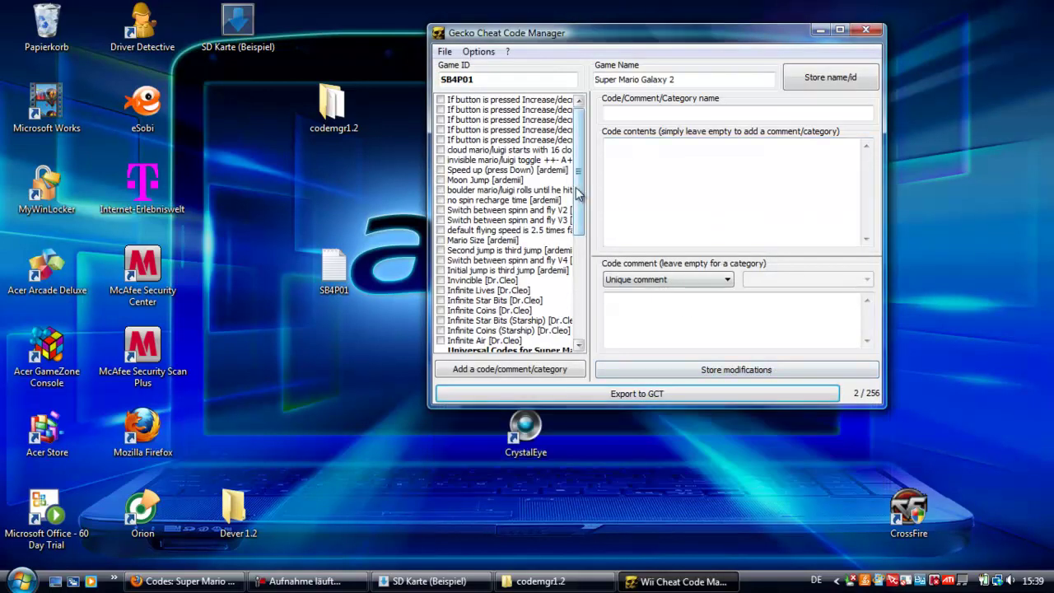
Step: Enable the codes Moon Jump, invisible mario/luigi toggle and All 242 Stars, leaving Speed up (press Down) disabled after trying it
{"action": "scroll", "coordinate": [564, 330], "scroll_direction": "down", "scroll_amount": 7}
{"action": "scroll", "coordinate": [565, 305], "scroll_direction": "up", "scroll_amount": 7}
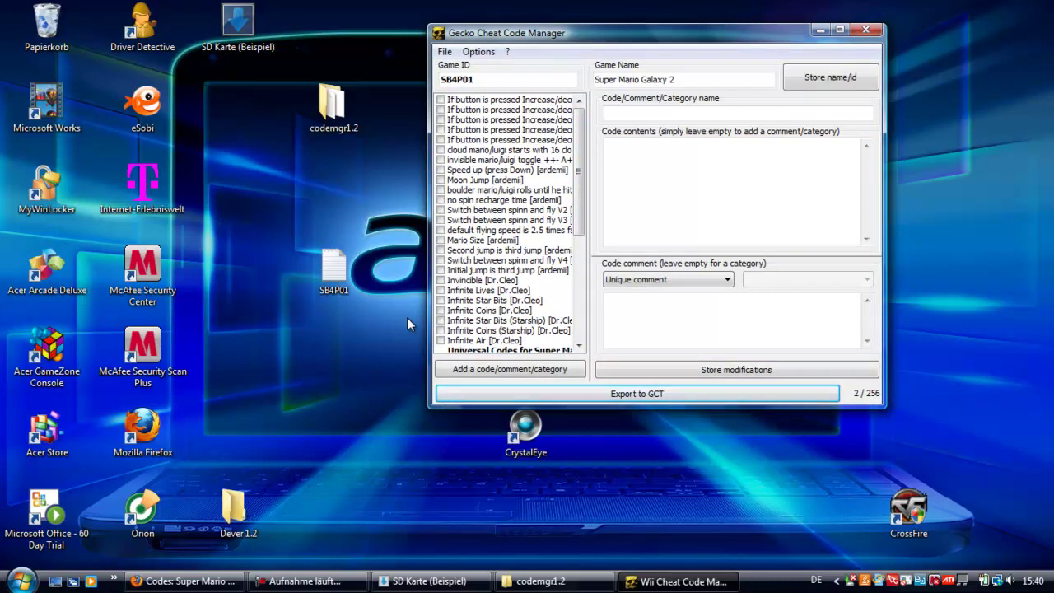
{"action": "left_click", "coordinate": [441, 181]}
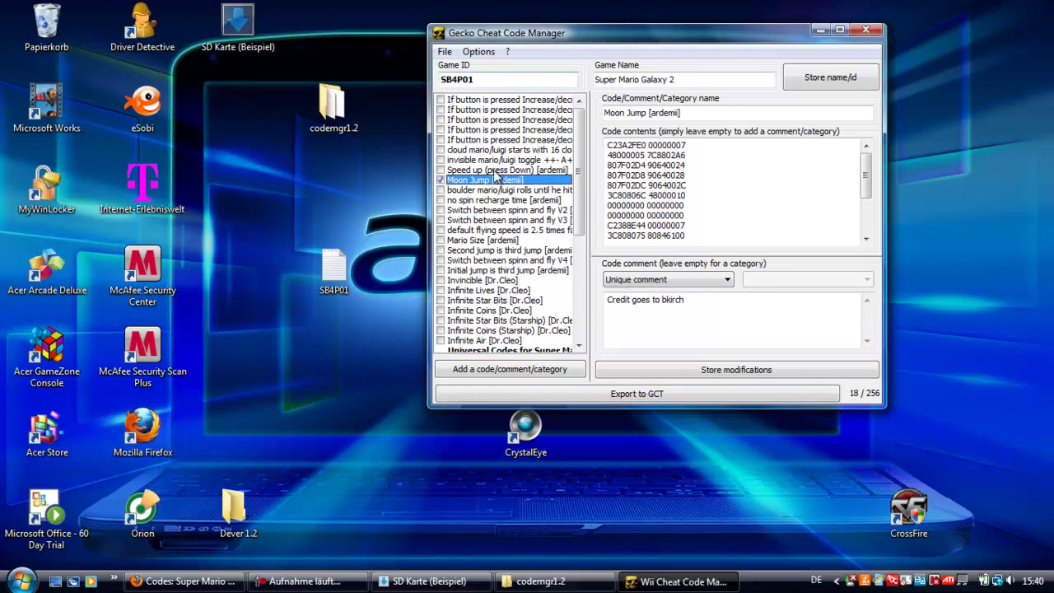
{"action": "left_click", "coordinate": [440, 171]}
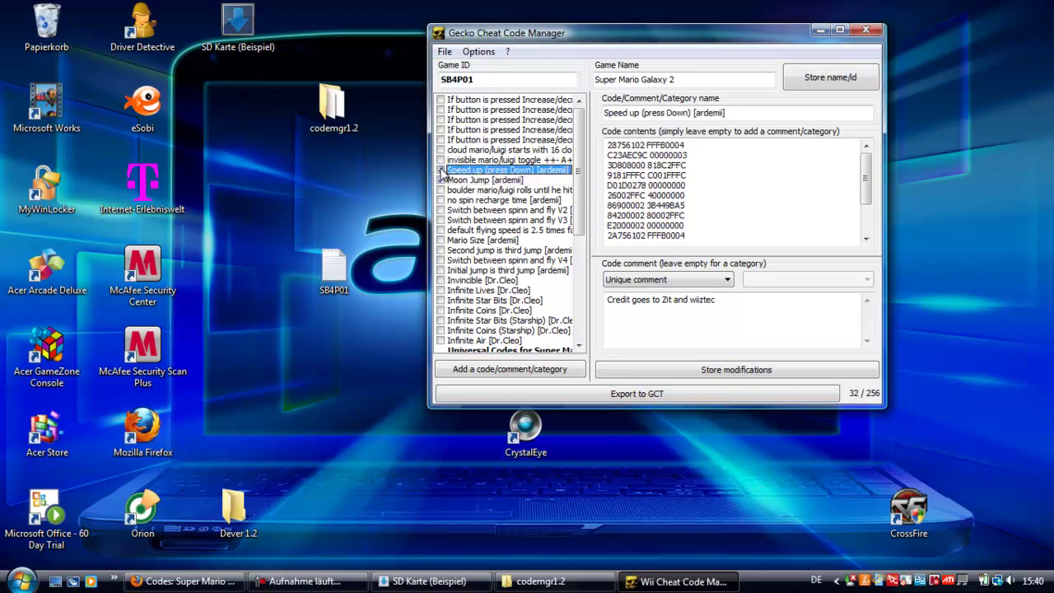
{"action": "left_click", "coordinate": [488, 161]}
{"action": "left_click", "coordinate": [442, 161]}
{"action": "left_click_drag", "start_coordinate": [580, 208], "coordinate": [550, 326]}
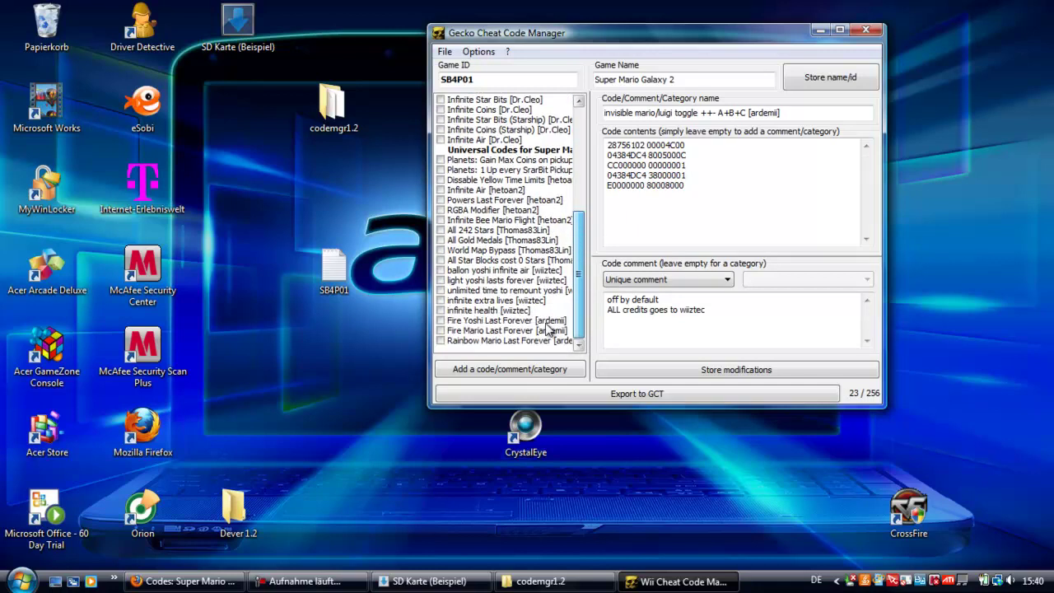
{"action": "left_click", "coordinate": [442, 231]}
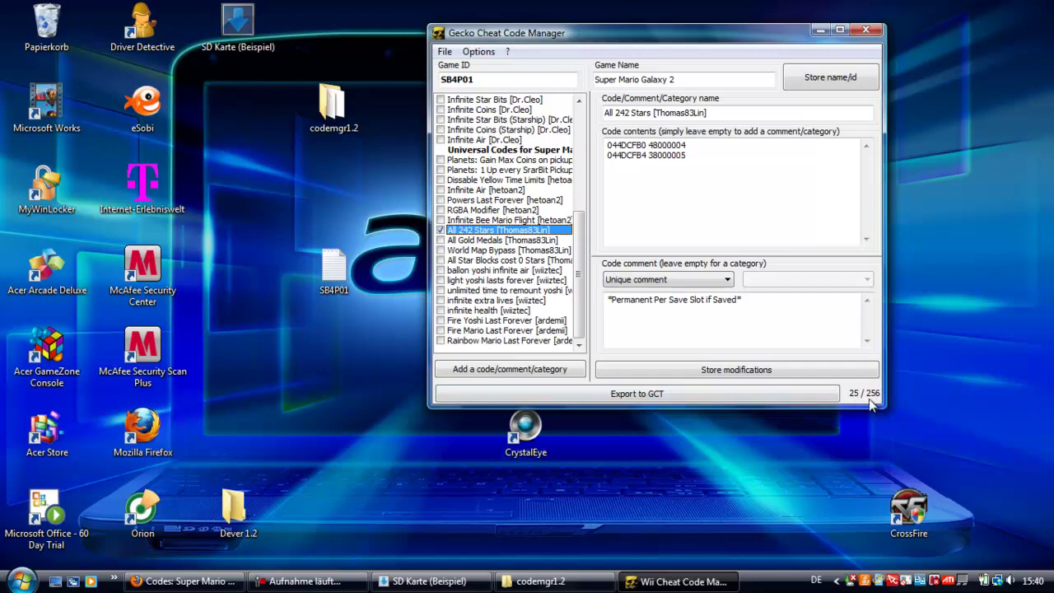
{"action": "left_click_drag", "start_coordinate": [584, 281], "coordinate": [579, 326]}
Step: Check the game ID on the GeckoCodes page in Firefox and export the enabled codes to a GCT file named SB4P01 on the desktop
{"action": "left_click", "coordinate": [185, 582]}
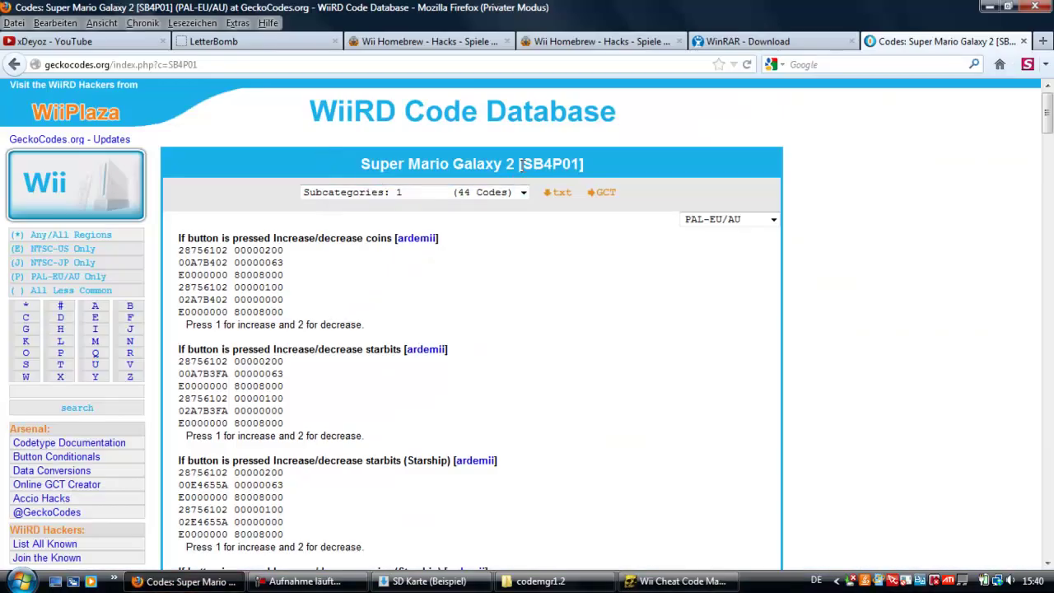
{"action": "left_click", "coordinate": [988, 7]}
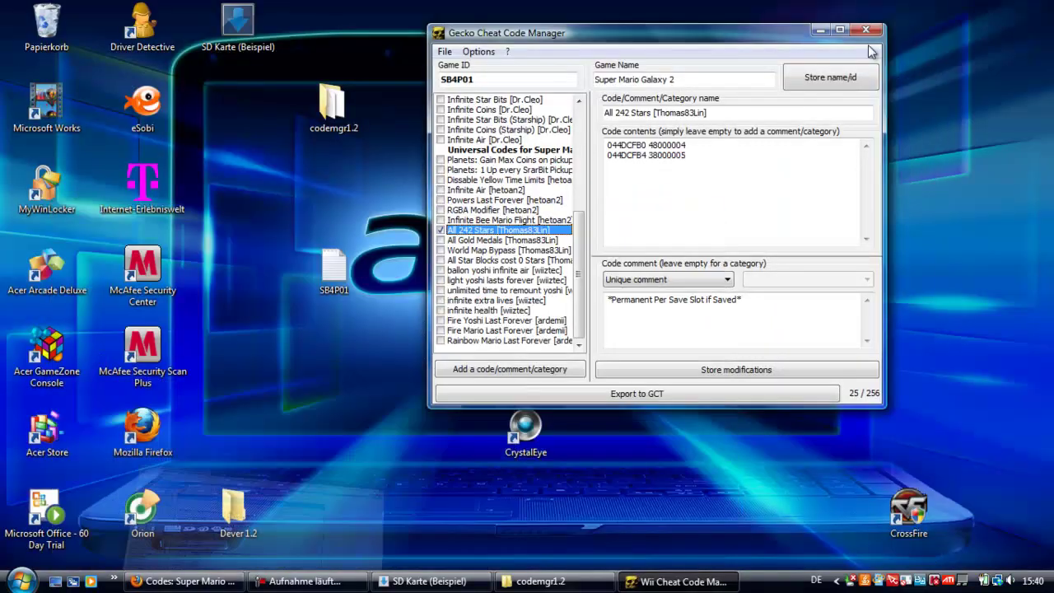
{"action": "left_click_drag", "start_coordinate": [567, 33], "coordinate": [577, 18]}
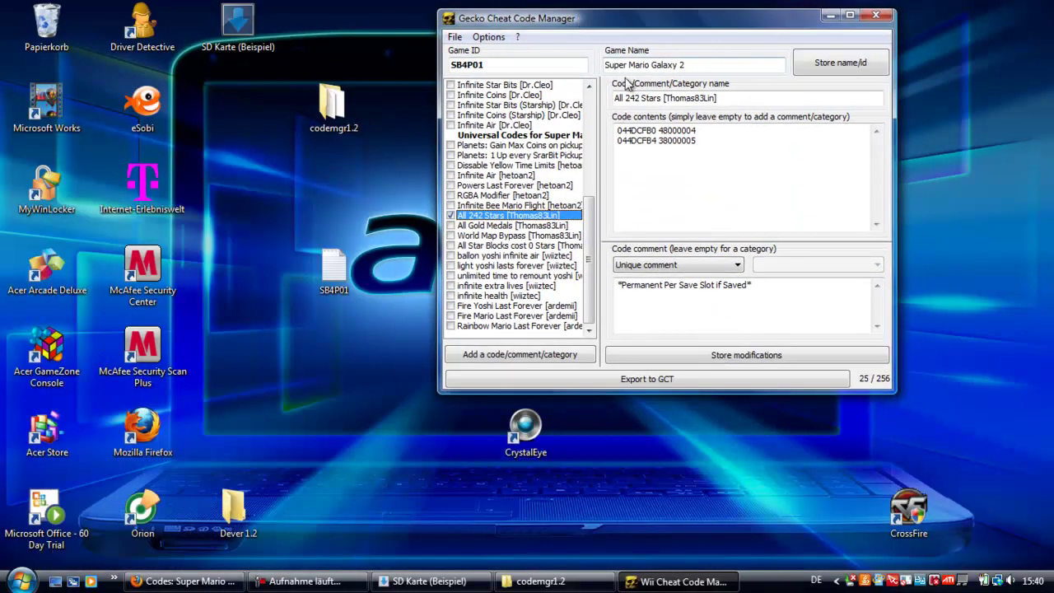
{"action": "left_click", "coordinate": [702, 383]}
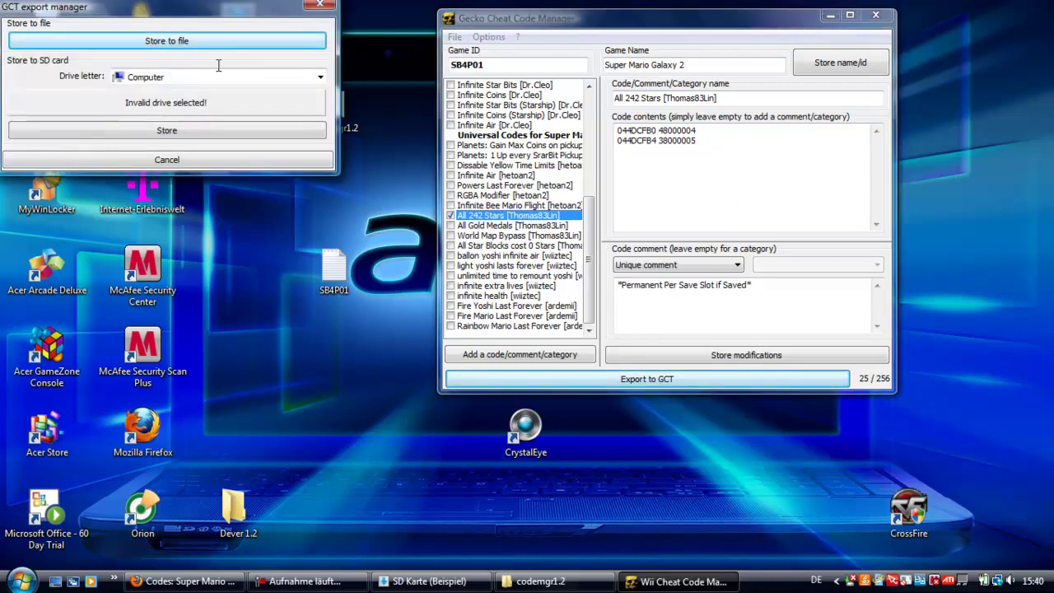
{"action": "left_click", "coordinate": [190, 39]}
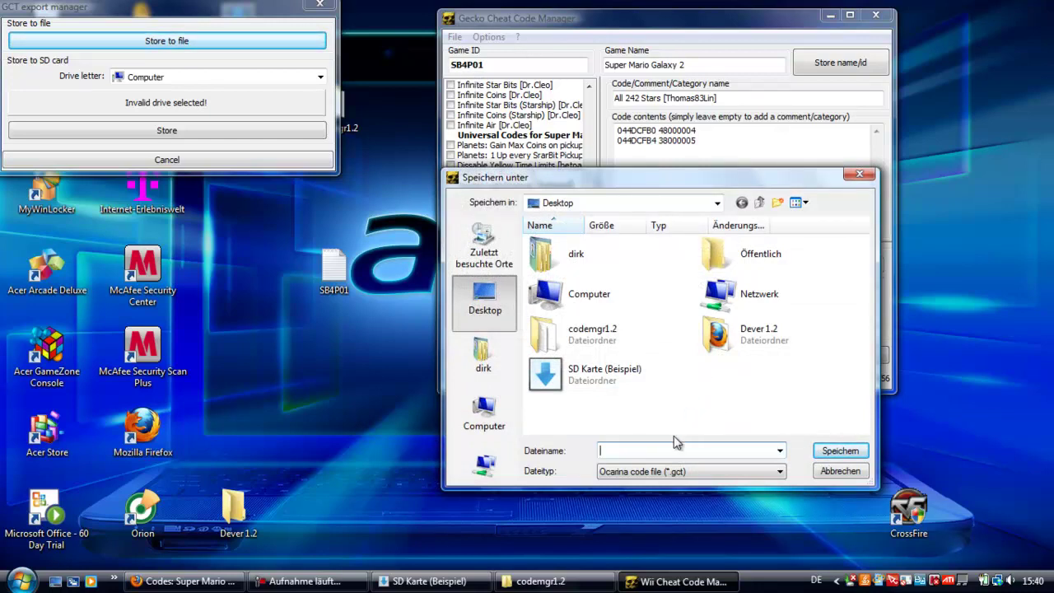
{"action": "type", "text": "SB"}
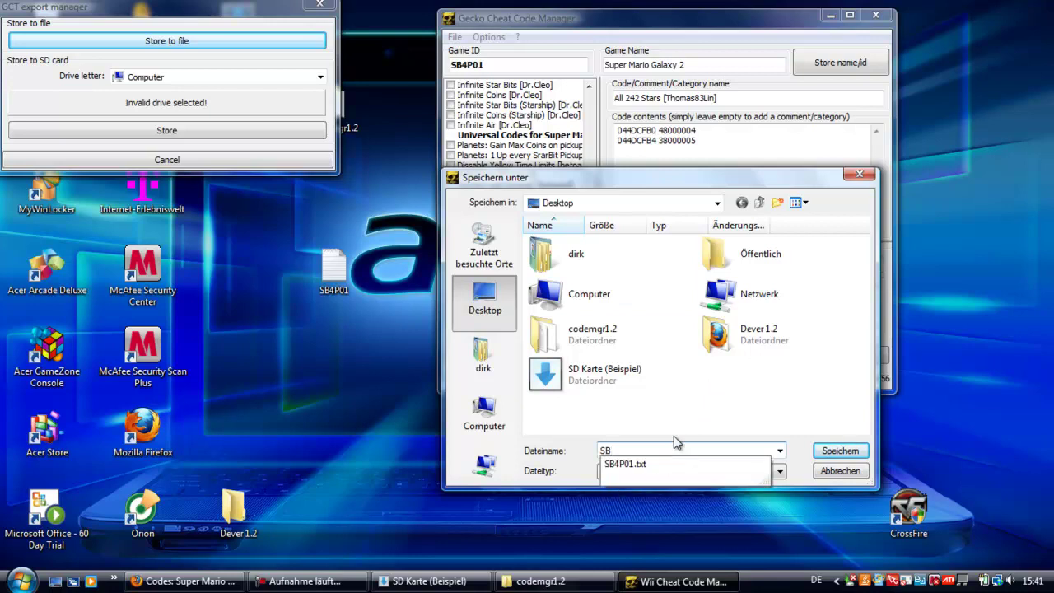
{"action": "type", "text": "4P01"}
{"action": "left_click", "coordinate": [834, 452]}
{"action": "left_click", "coordinate": [540, 317]}
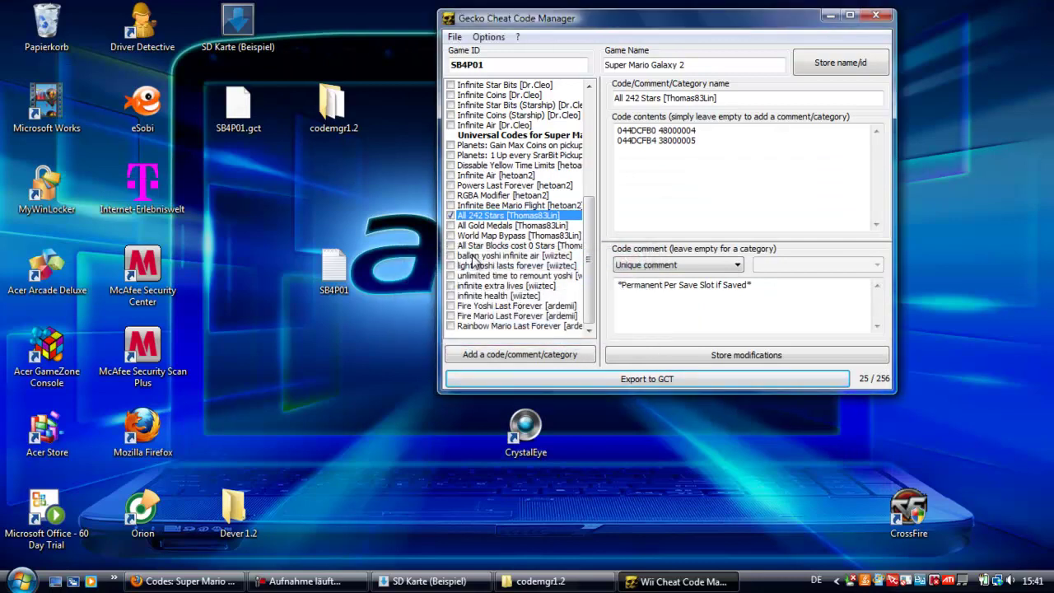
Step: Close Gecko Cheat Code Manager and rearrange SB4P01.gct, the codemgr1.2 folder and the SB4P01 text file on the desktop
{"action": "left_click_drag", "start_coordinate": [246, 126], "coordinate": [245, 207]}
{"action": "left_click", "coordinate": [875, 14]}
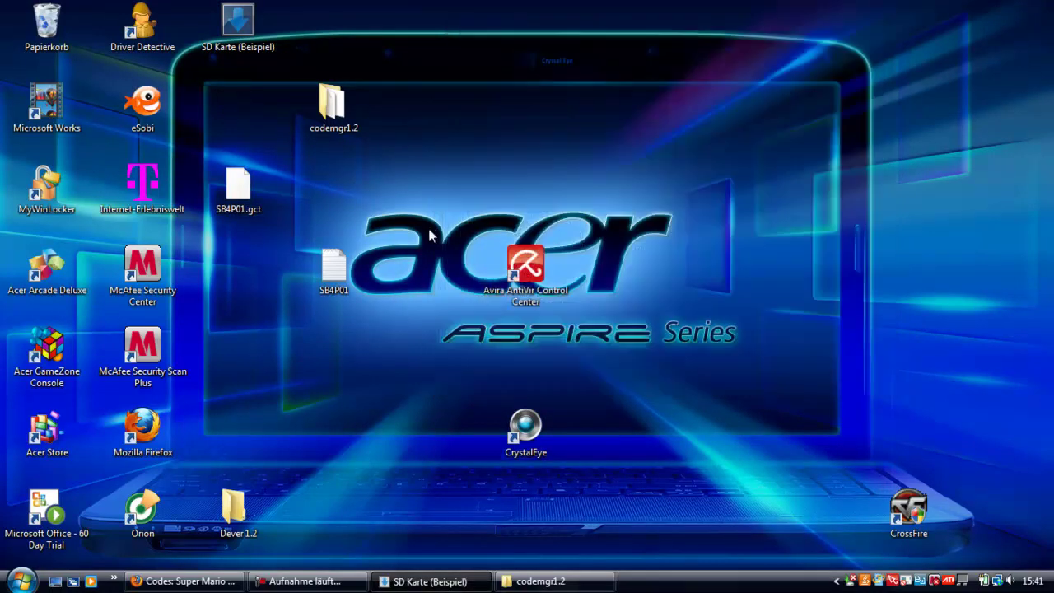
{"action": "left_click_drag", "start_coordinate": [332, 105], "coordinate": [812, 105]}
{"action": "left_click", "coordinate": [341, 278]}
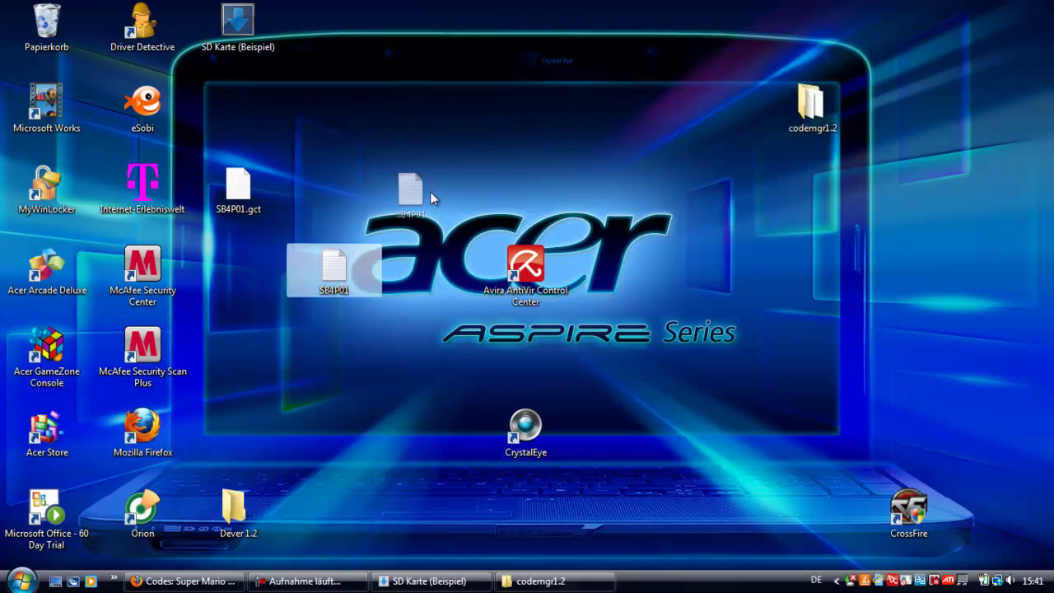
{"action": "left_click_drag", "start_coordinate": [340, 278], "coordinate": [623, 115]}
{"action": "left_click", "coordinate": [313, 125]}
Step: Move SB4P01.gct from the desktop into the data > gecko > codes folder of SD Karte (Beispiel)
{"action": "double_click", "coordinate": [246, 24]}
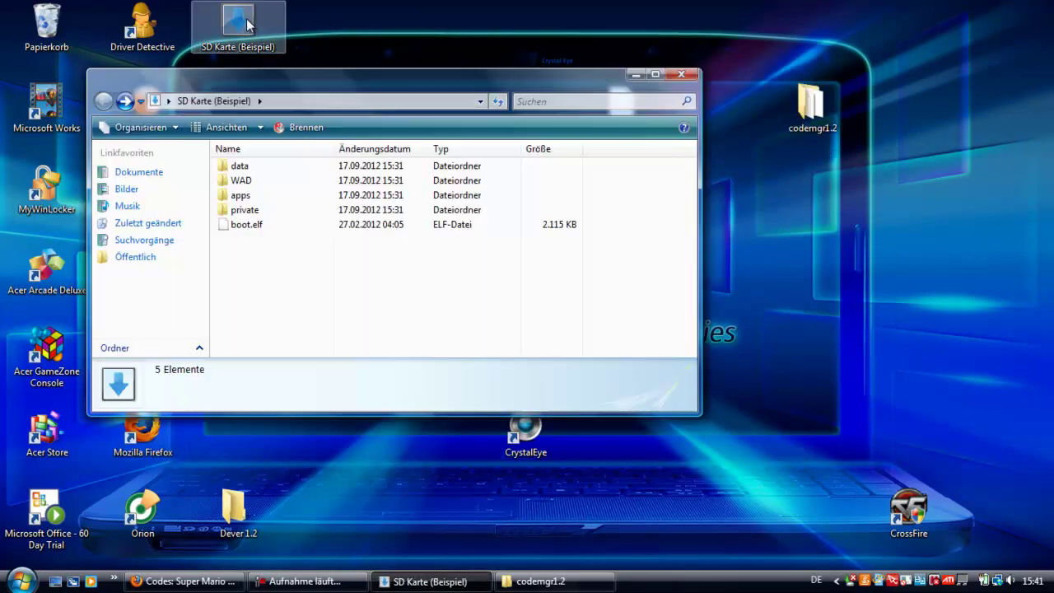
{"action": "left_click_drag", "start_coordinate": [379, 83], "coordinate": [748, 4]}
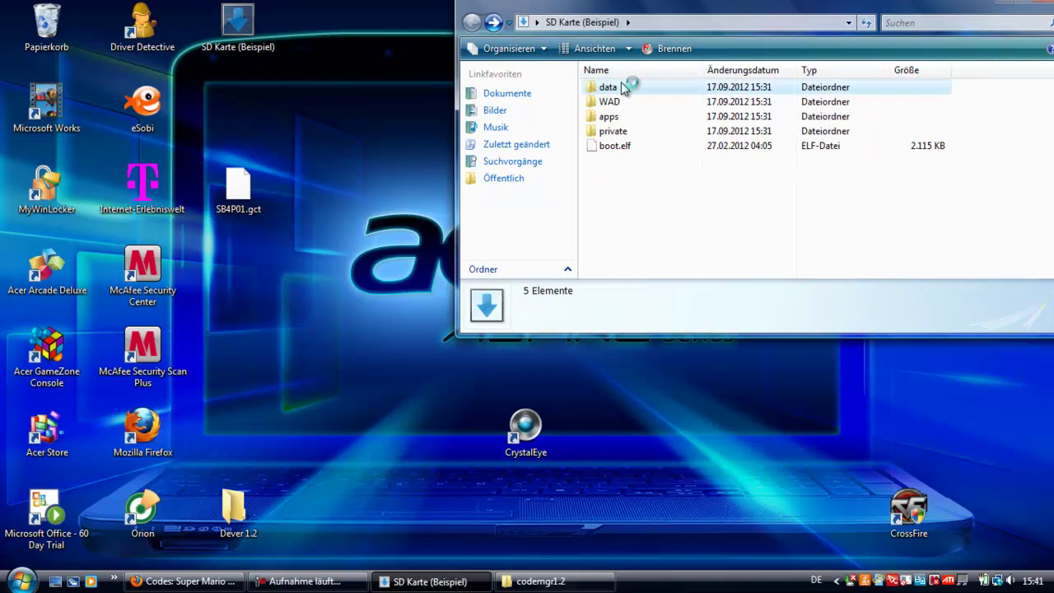
{"action": "double_click", "coordinate": [621, 83]}
{"action": "double_click", "coordinate": [621, 83]}
{"action": "double_click", "coordinate": [621, 83]}
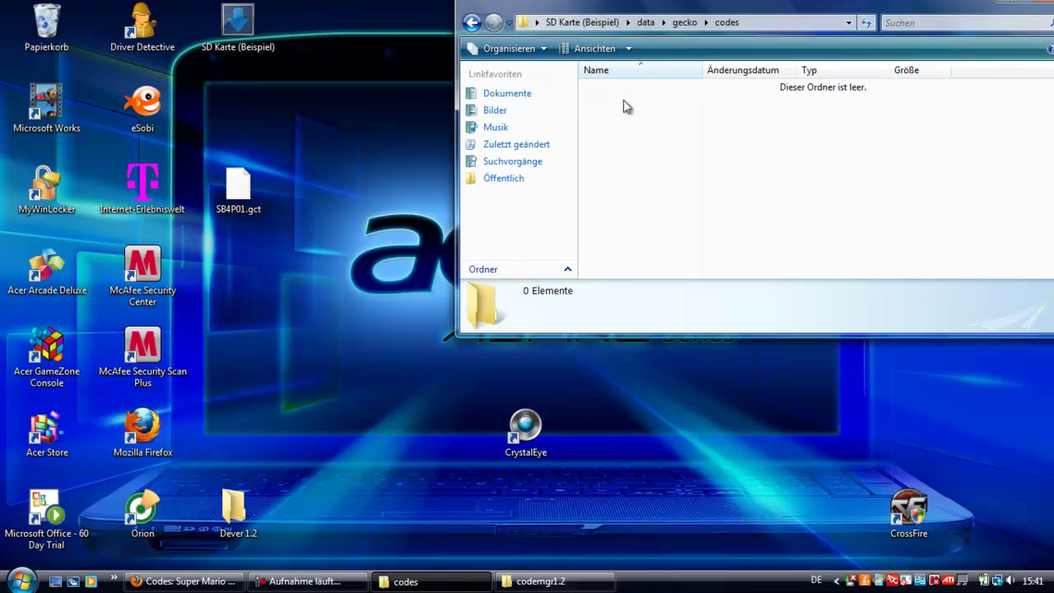
{"action": "left_click_drag", "start_coordinate": [219, 206], "coordinate": [712, 157]}
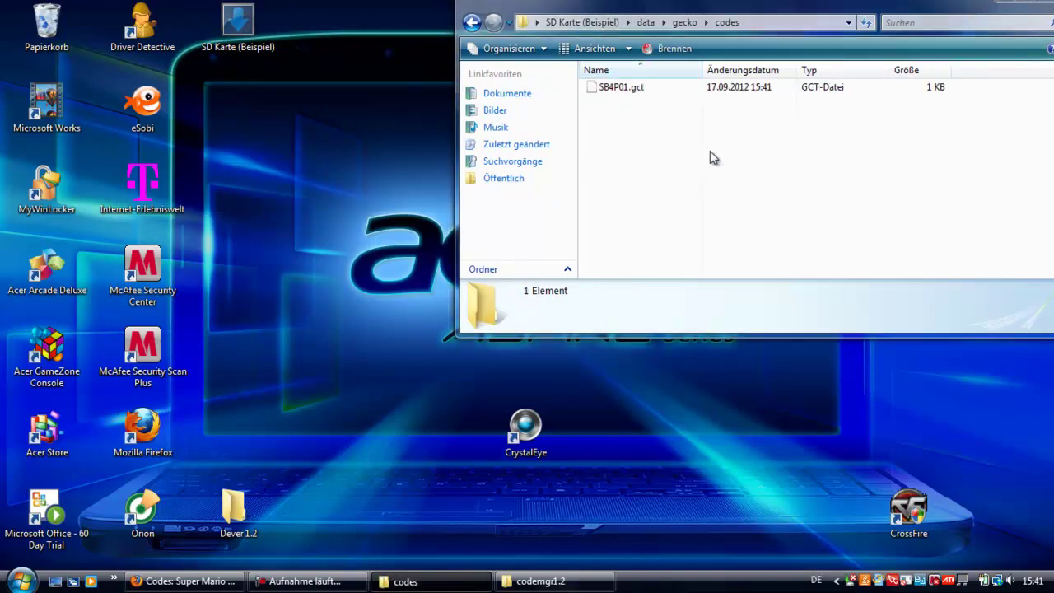
{"action": "left_click_drag", "start_coordinate": [712, 5], "coordinate": [392, 91]}
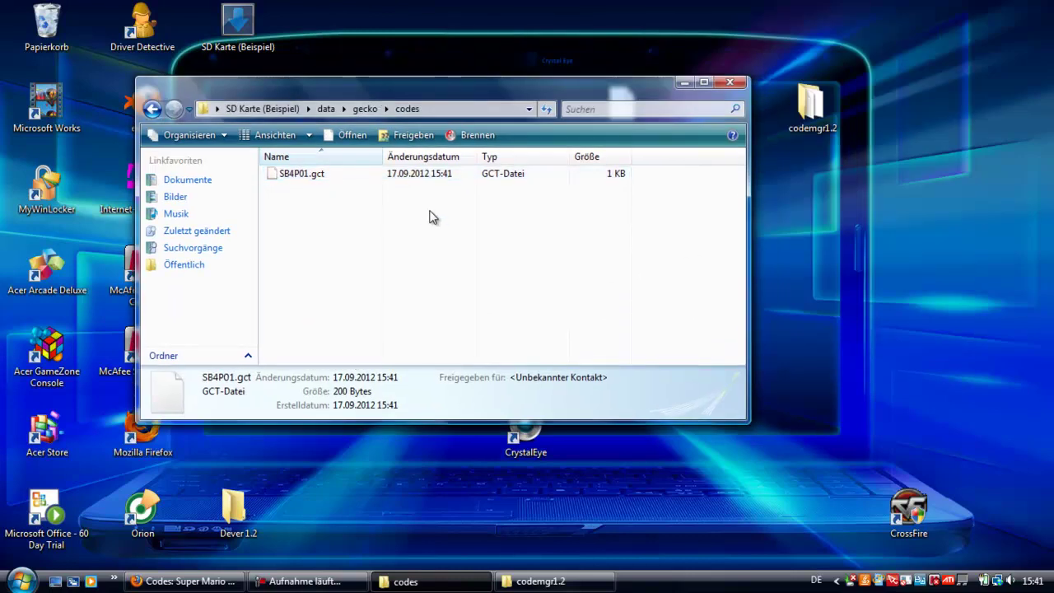
{"action": "left_click", "coordinate": [434, 217]}
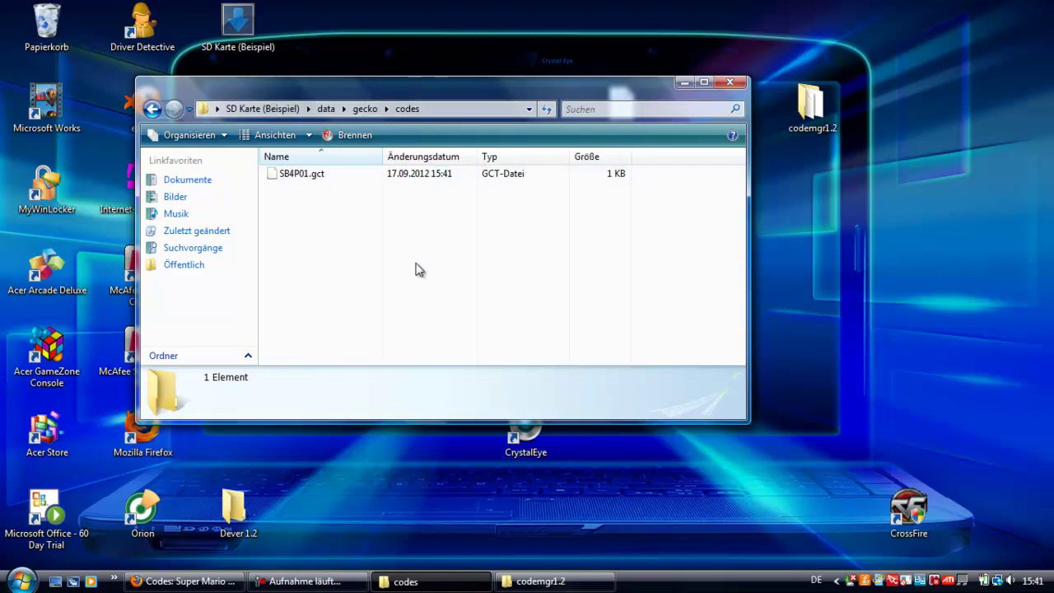
{"action": "left_click_drag", "start_coordinate": [379, 94], "coordinate": [436, 89]}
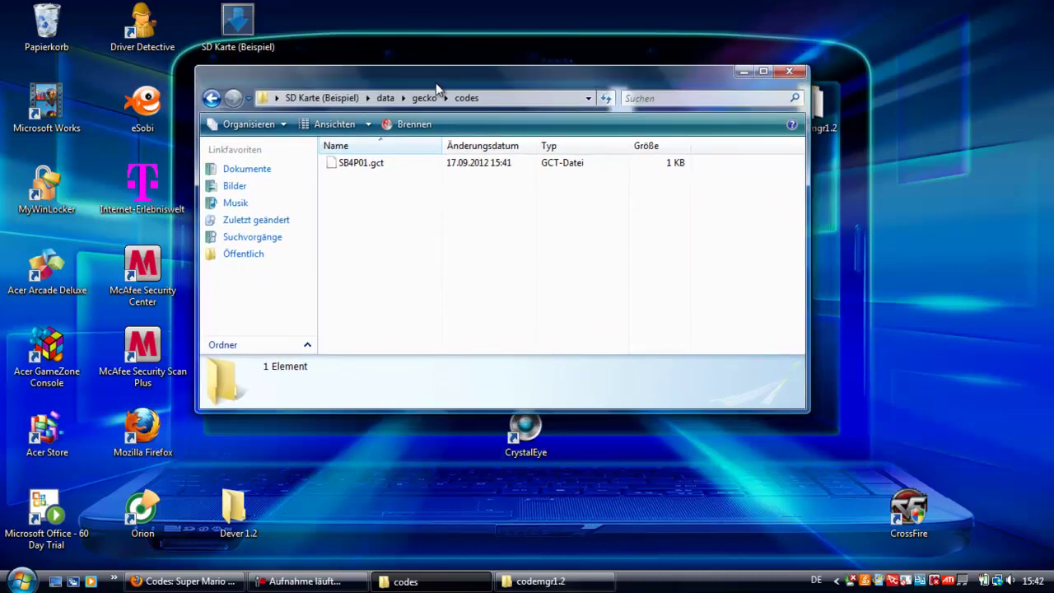